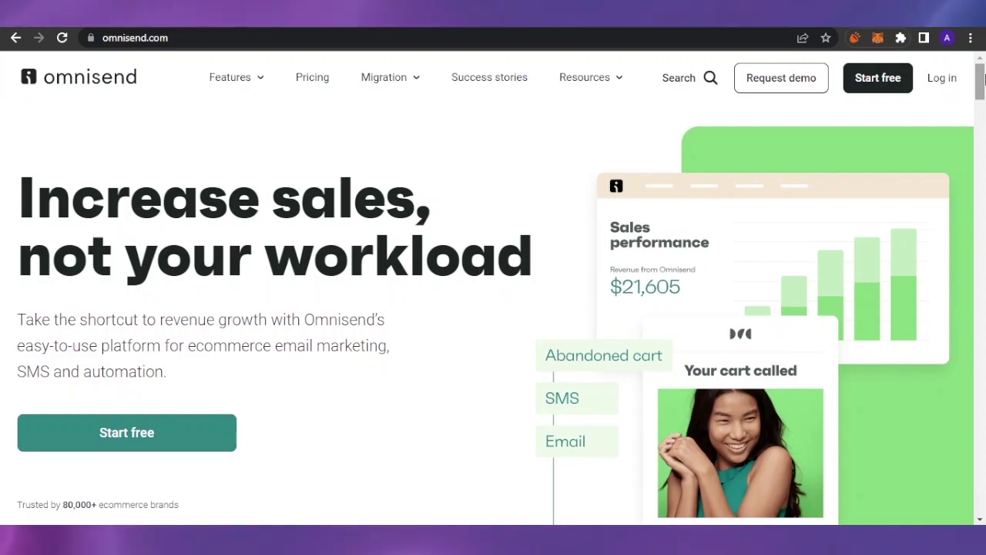
Step: Start the free Omnisend sign-up from the home page
{"action": "mouse_move", "coordinate": [982, 81]}
{"action": "left_mouse_down"}
{"action": "mouse_move", "coordinate": [984, 363]}
{"action": "mouse_move", "coordinate": [984, 77]}
{"action": "left_mouse_up"}
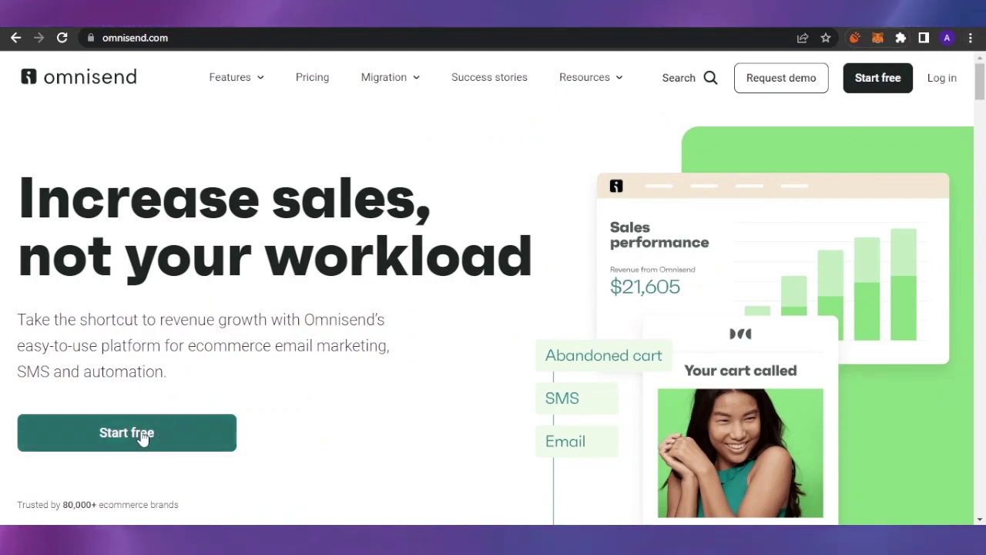
{"action": "left_click", "coordinate": [878, 91]}
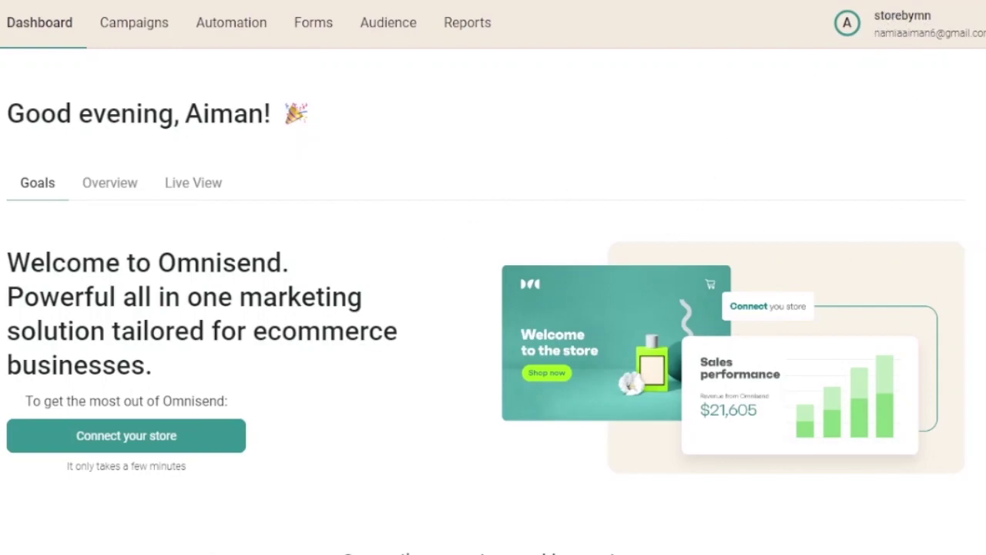
Step: Open the store connection page, examine the supported ecommerce platforms, and return to the dashboard
{"action": "scroll", "coordinate": [361, 266], "scroll_direction": "down", "scroll_amount": 3}
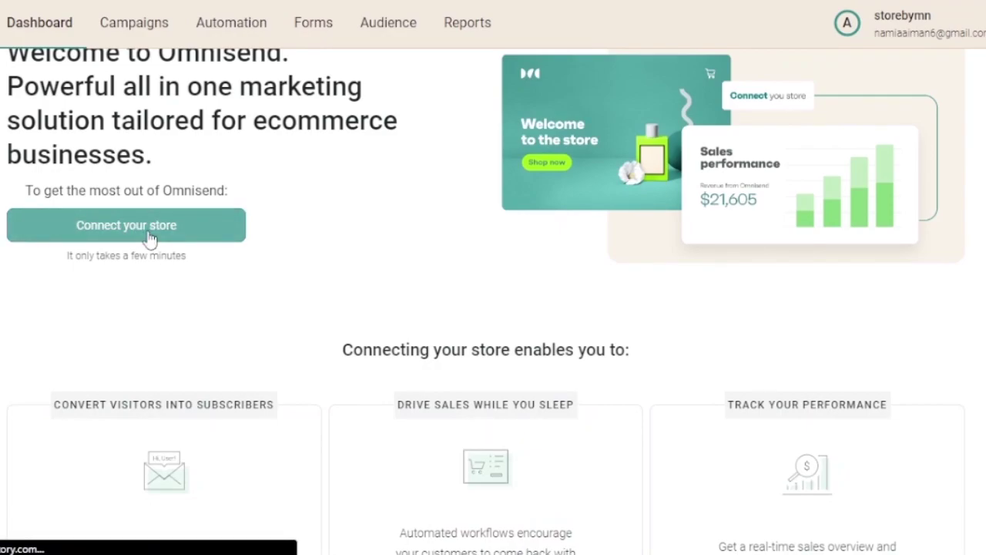
{"action": "left_click", "coordinate": [500, 195]}
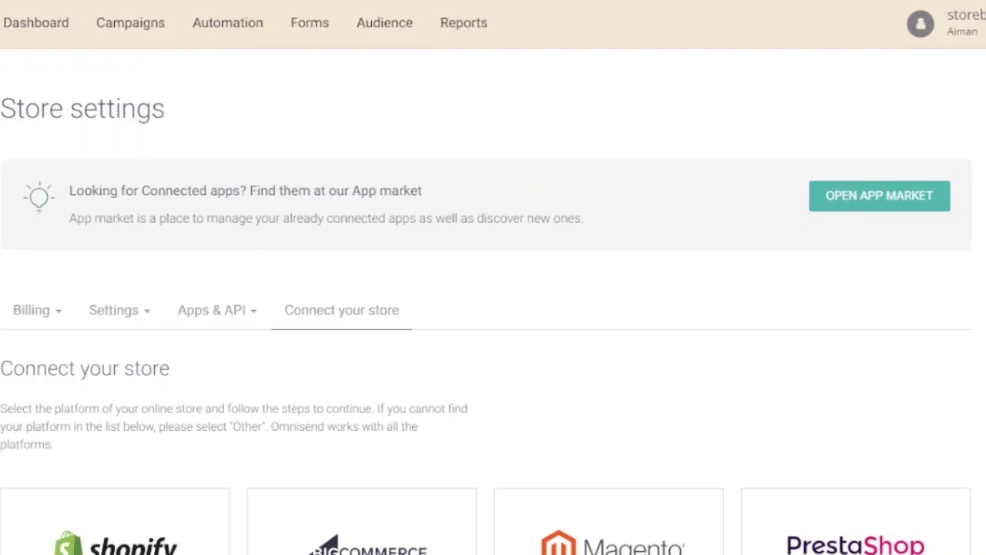
{"action": "scroll", "coordinate": [857, 236], "scroll_direction": "down", "scroll_amount": 3}
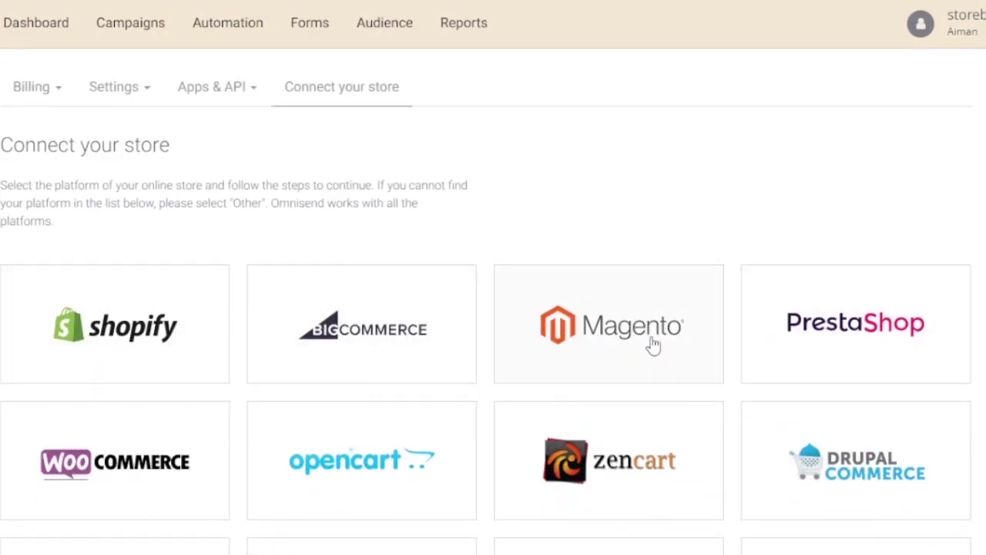
{"action": "scroll", "coordinate": [493, 308], "scroll_direction": "down", "scroll_amount": 2}
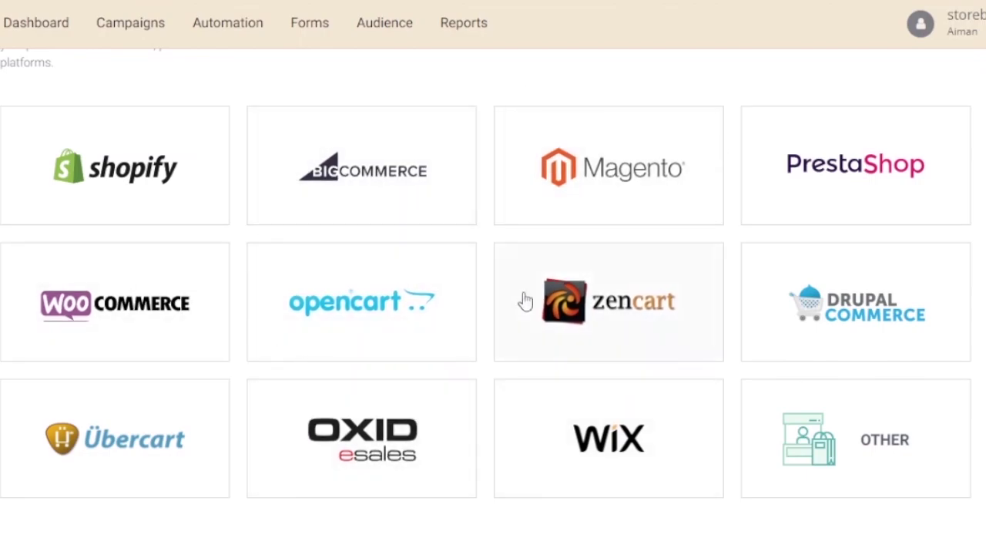
{"action": "scroll", "coordinate": [494, 300], "scroll_direction": "up", "scroll_amount": 5}
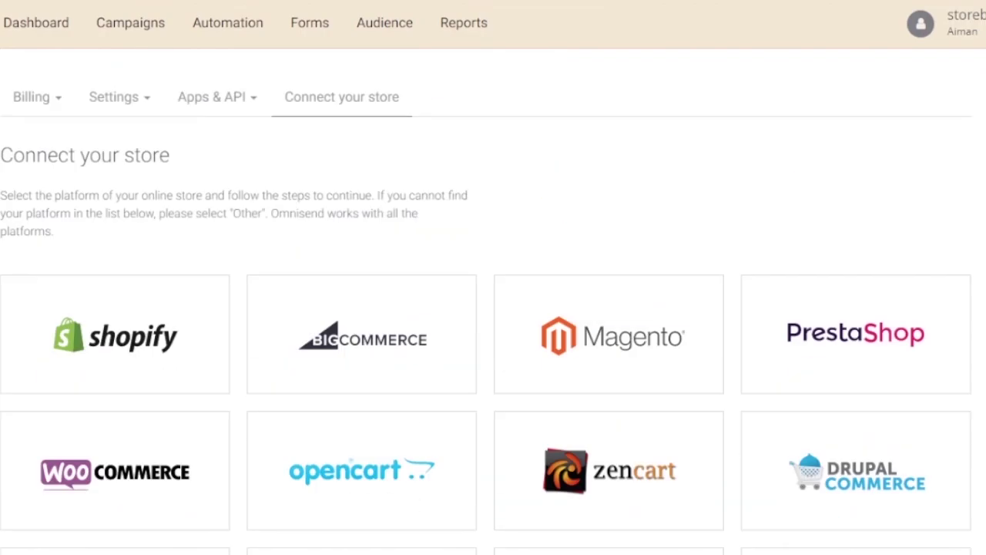
{"action": "left_click", "coordinate": [44, 39]}
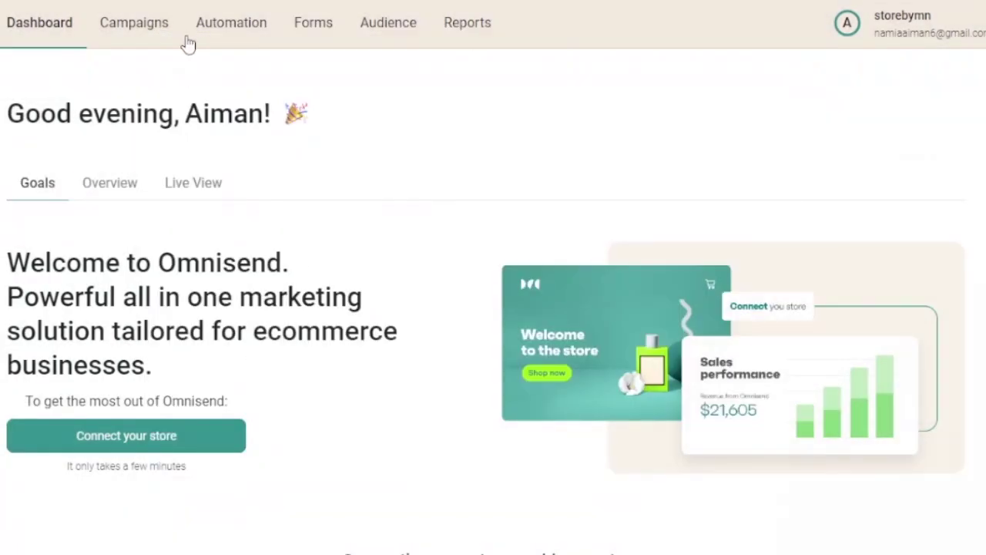
Step: Start creating a new email campaign from the Campaigns section
{"action": "left_click", "coordinate": [141, 28]}
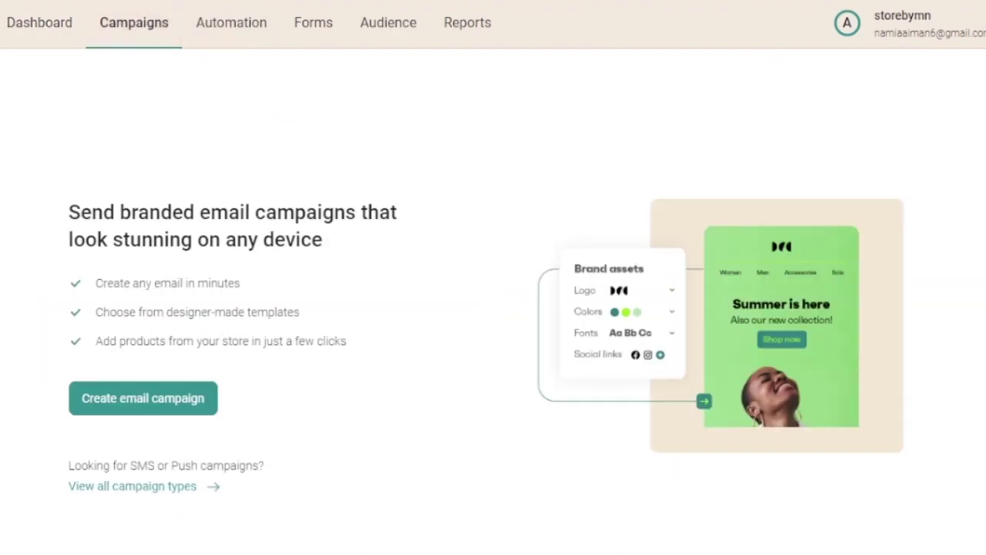
{"action": "scroll", "coordinate": [493, 301], "scroll_direction": "up", "scroll_amount": 1}
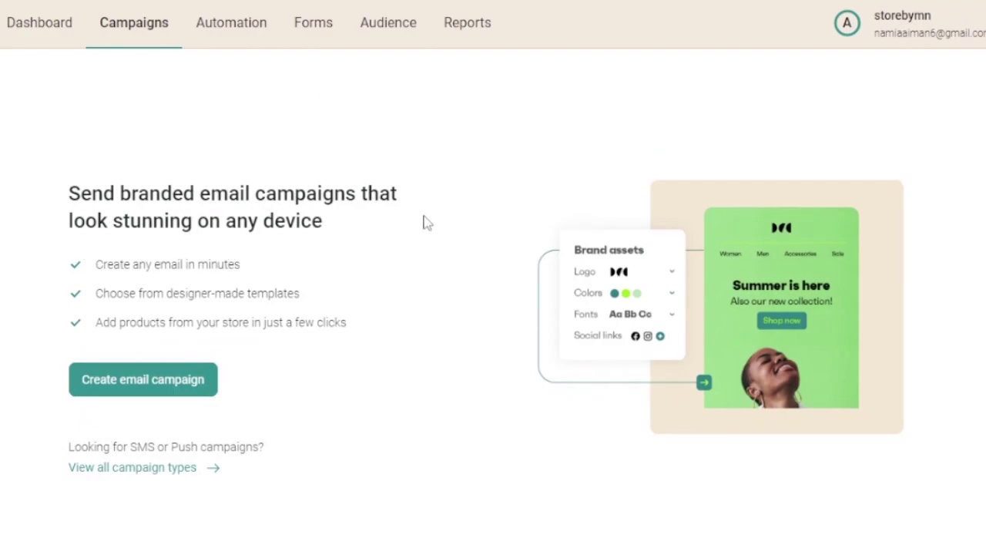
{"action": "left_click", "coordinate": [142, 383]}
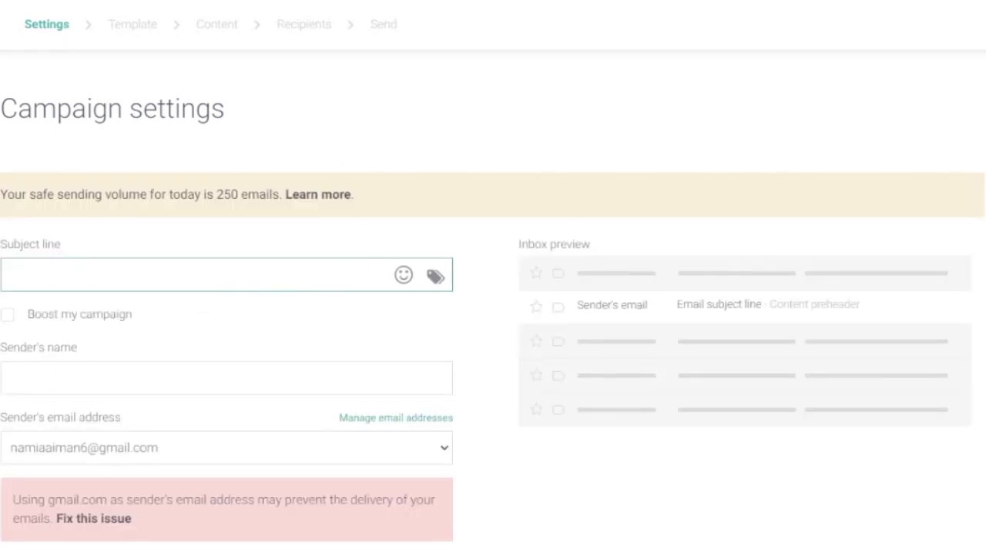
Step: Set the campaign's subject line to "test campaign" and fill in the sender's name
{"action": "scroll", "coordinate": [493, 308], "scroll_direction": "down", "scroll_amount": 2}
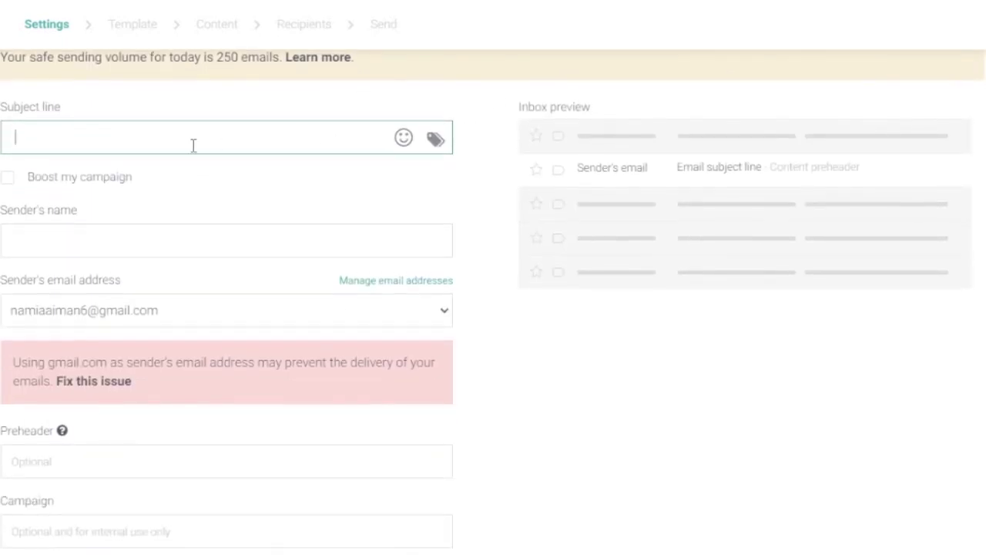
{"action": "type", "text": "est campaign"}
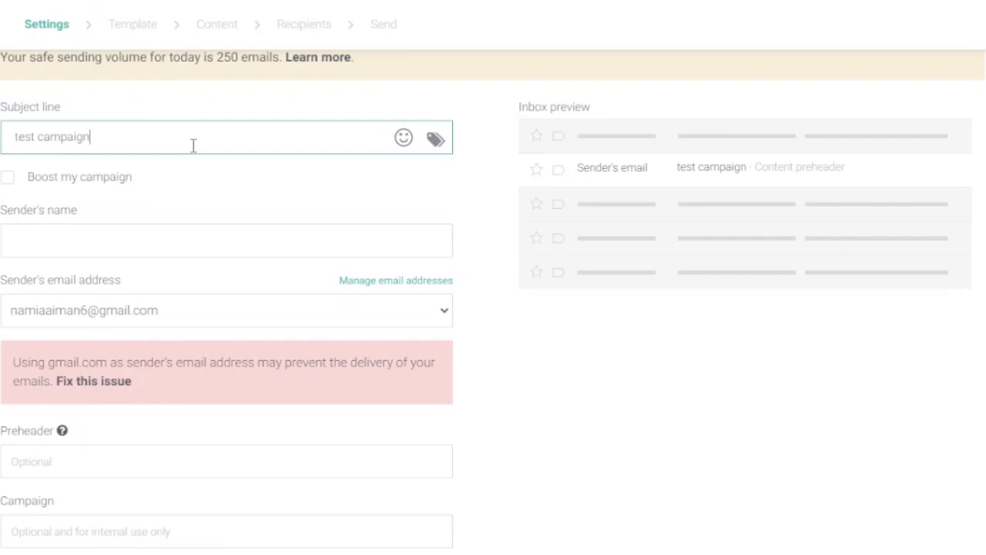
{"action": "left_click", "coordinate": [198, 233]}
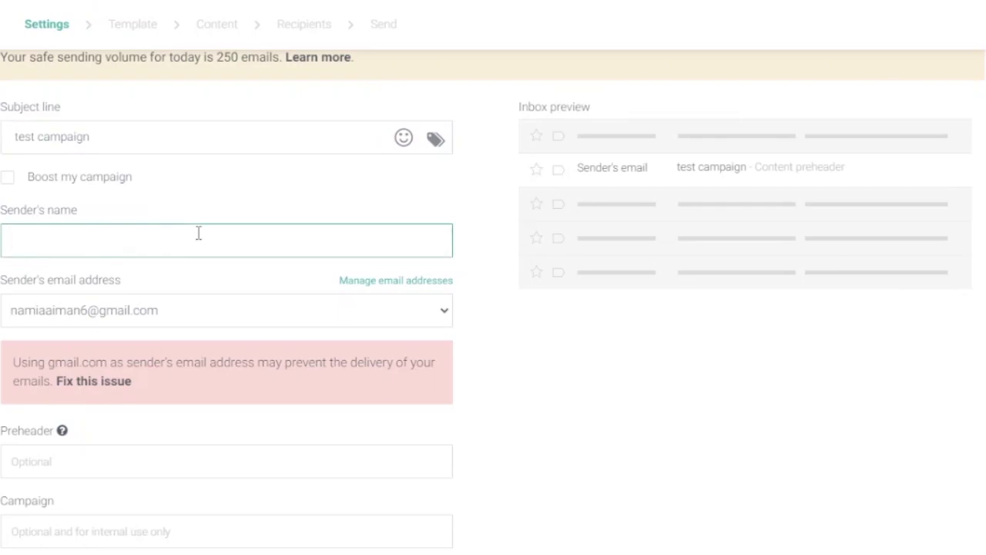
{"action": "type", "text": "i"}
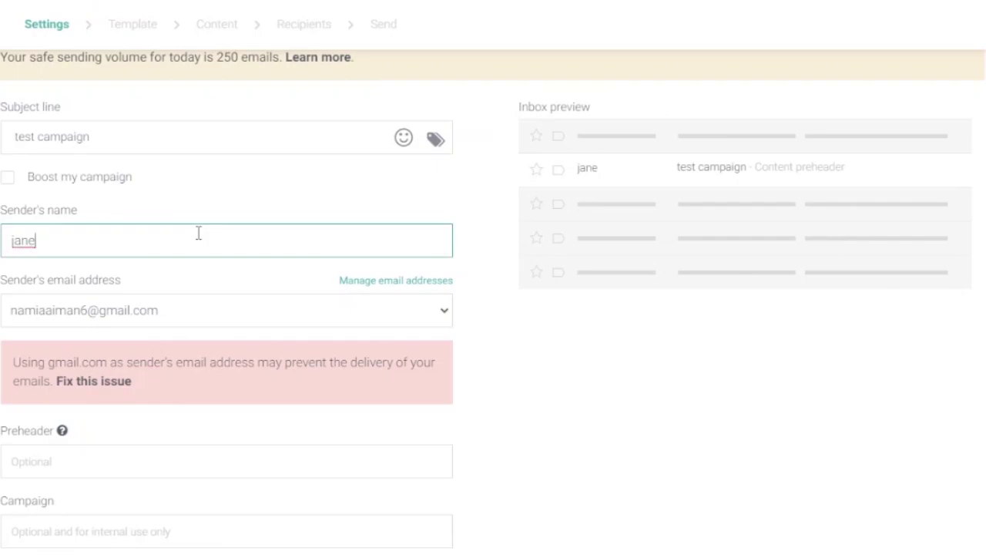
Step: Examine the remaining campaign settings: sender's email address, preheader, internal campaign name, language and Facebook auto-posting
{"action": "scroll", "coordinate": [498, 231], "scroll_direction": "down", "scroll_amount": 1}
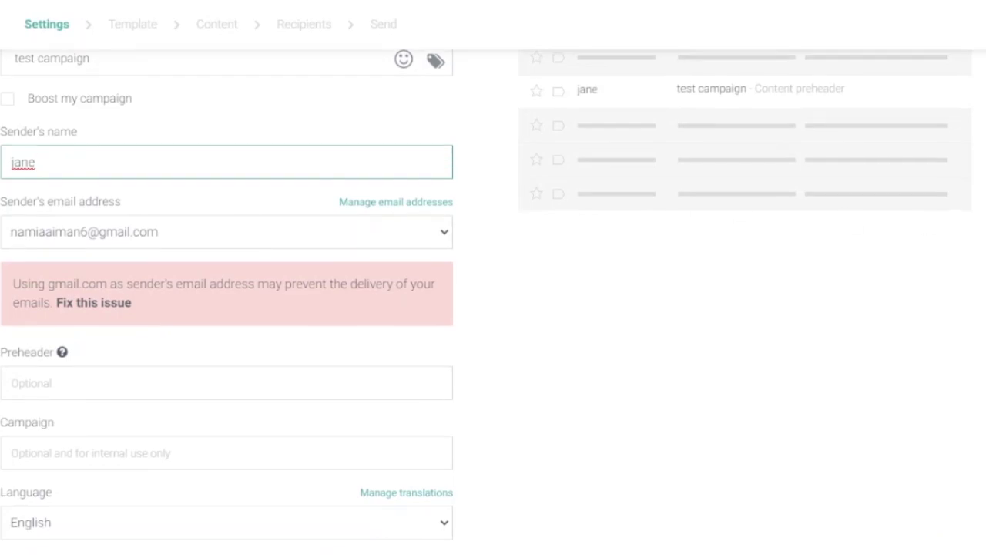
{"action": "scroll", "coordinate": [493, 308], "scroll_direction": "down", "scroll_amount": 2}
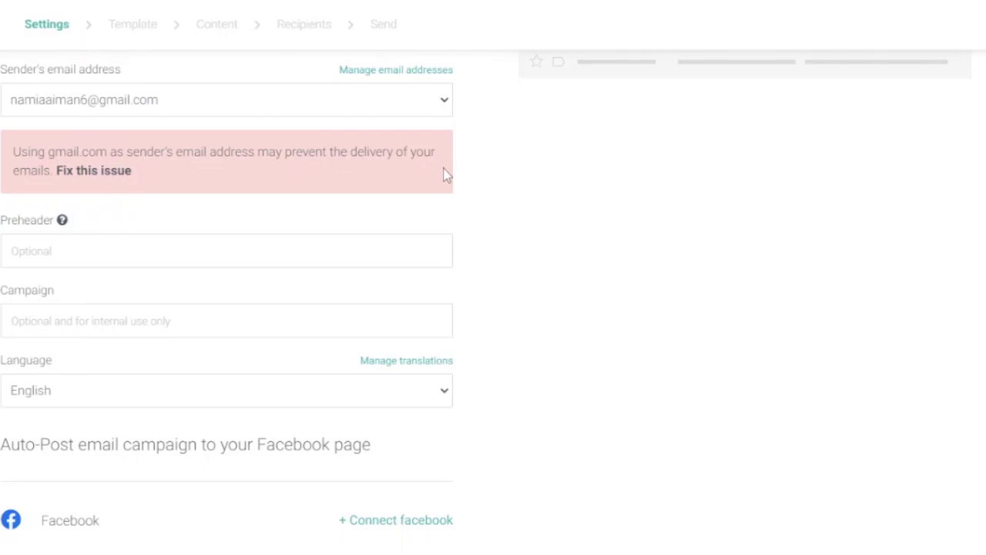
{"action": "left_click", "coordinate": [113, 247]}
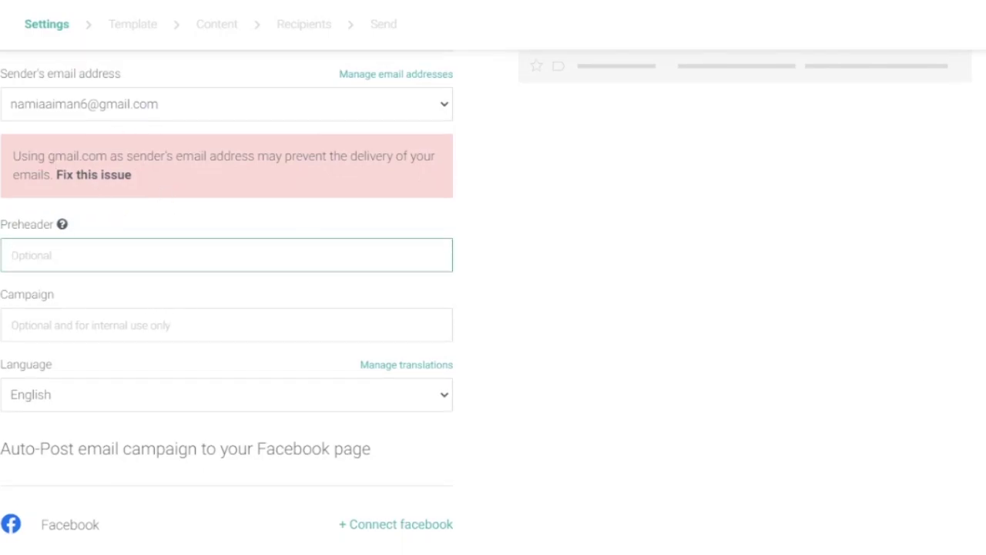
{"action": "scroll", "coordinate": [284, 228], "scroll_direction": "up", "scroll_amount": 4}
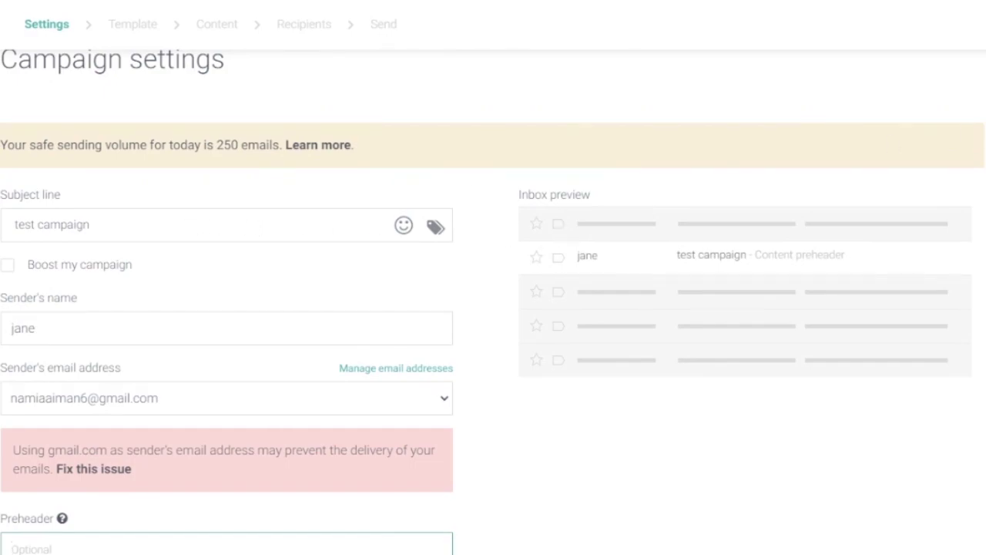
{"action": "scroll", "coordinate": [334, 264], "scroll_direction": "down", "scroll_amount": 6}
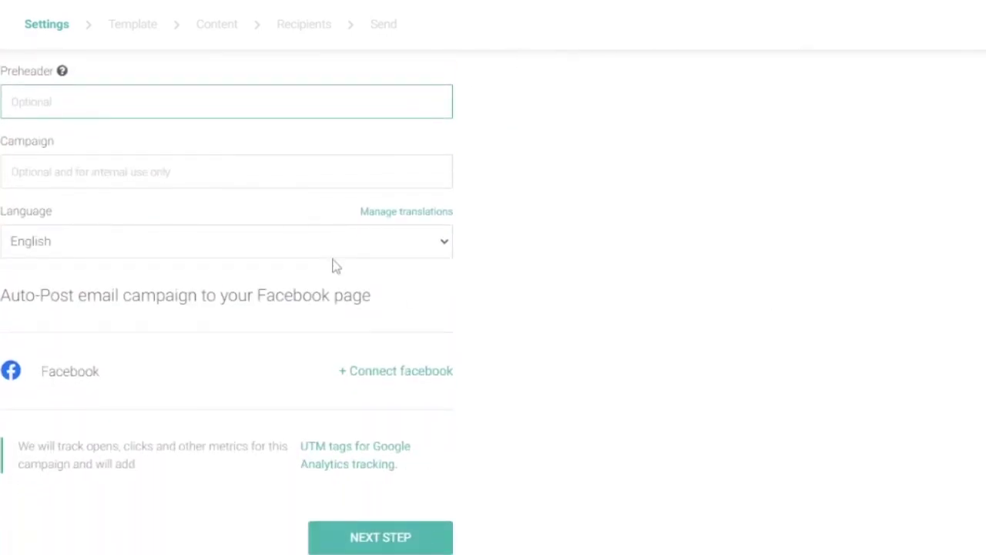
{"action": "scroll", "coordinate": [493, 308], "scroll_direction": "up", "scroll_amount": 6}
{"action": "scroll", "coordinate": [348, 222], "scroll_direction": "down", "scroll_amount": 6}
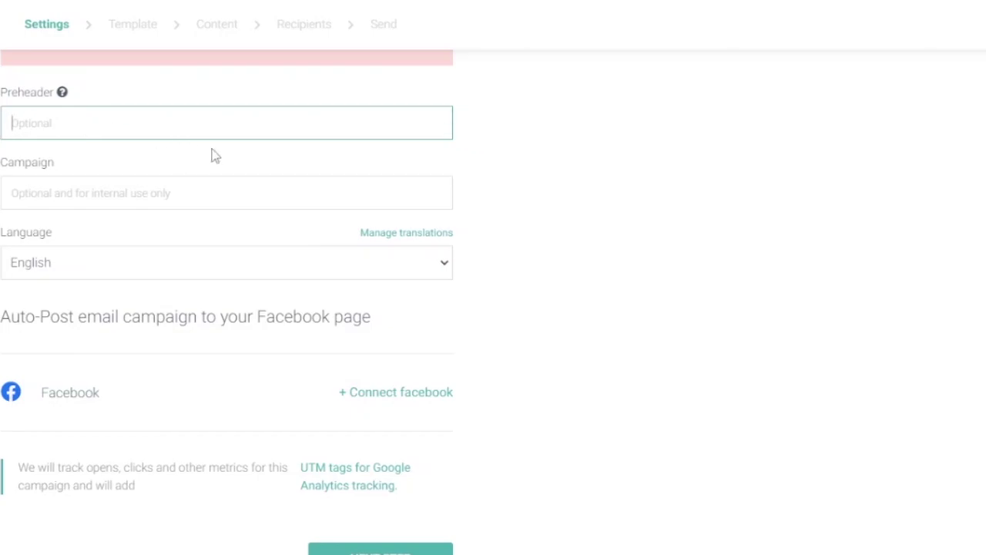
{"action": "left_click", "coordinate": [125, 199]}
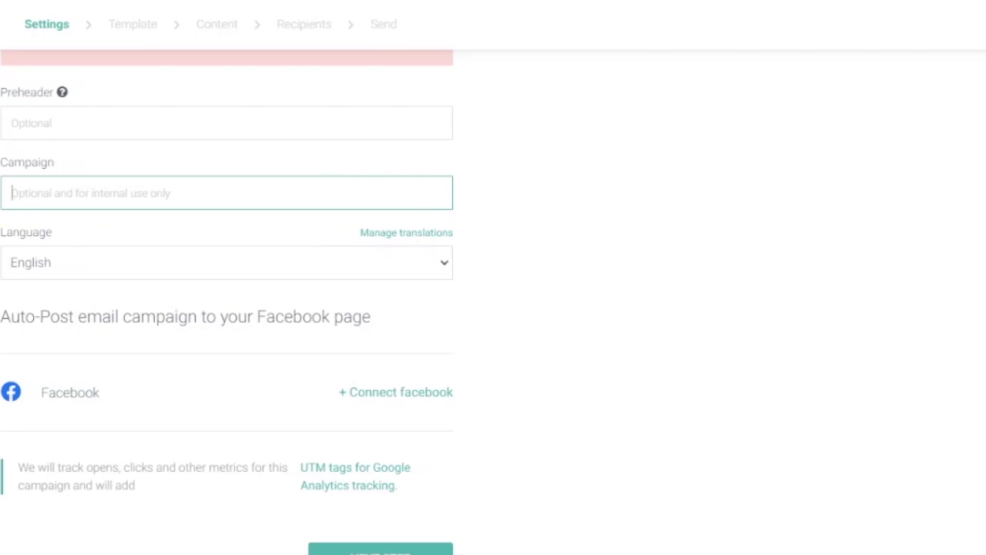
{"action": "scroll", "coordinate": [227, 309], "scroll_direction": "down", "scroll_amount": 2}
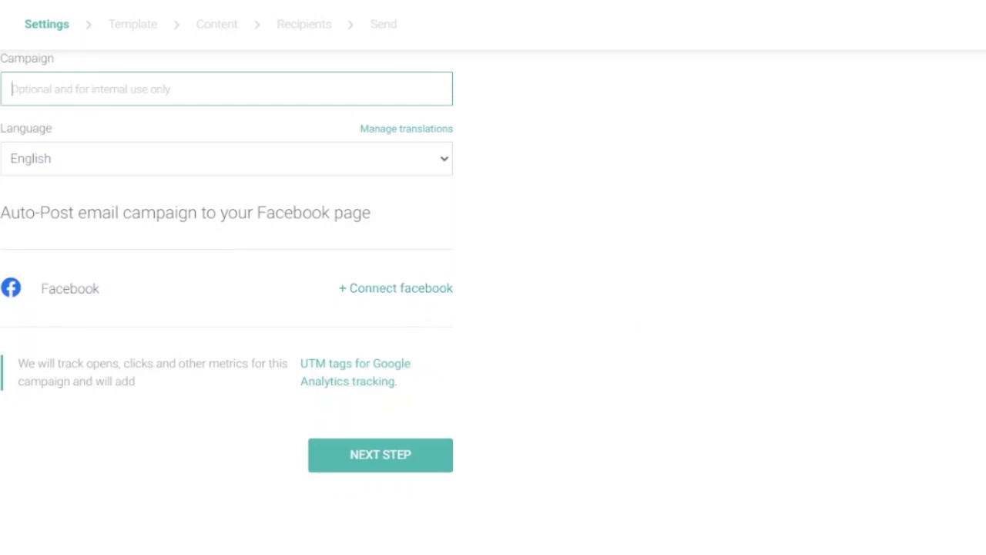
Step: Accept the campaign settings and proceed to the template selection
{"action": "scroll", "coordinate": [815, 381], "scroll_direction": "up", "scroll_amount": 6}
{"action": "scroll", "coordinate": [814, 381], "scroll_direction": "up", "scroll_amount": 3}
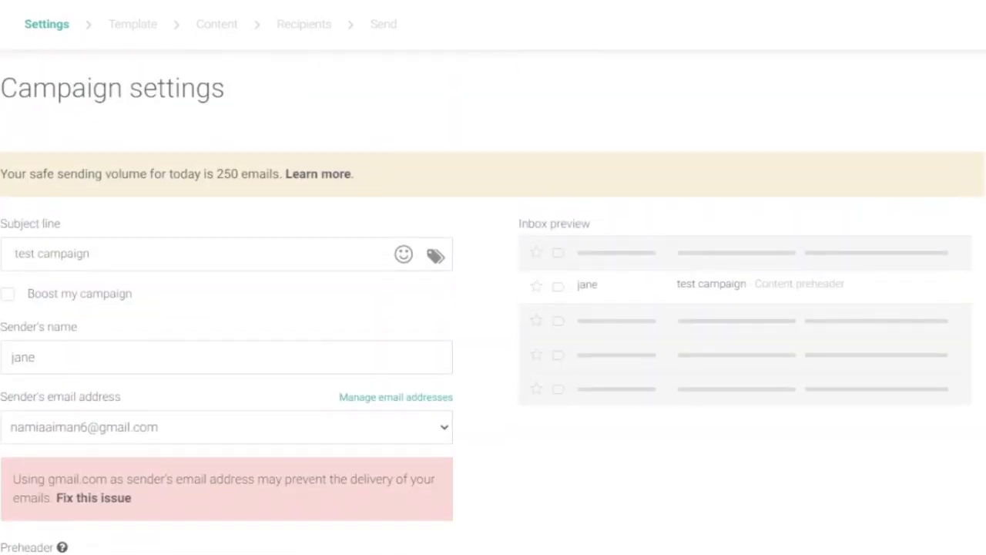
{"action": "scroll", "coordinate": [542, 465], "scroll_direction": "down", "scroll_amount": 8}
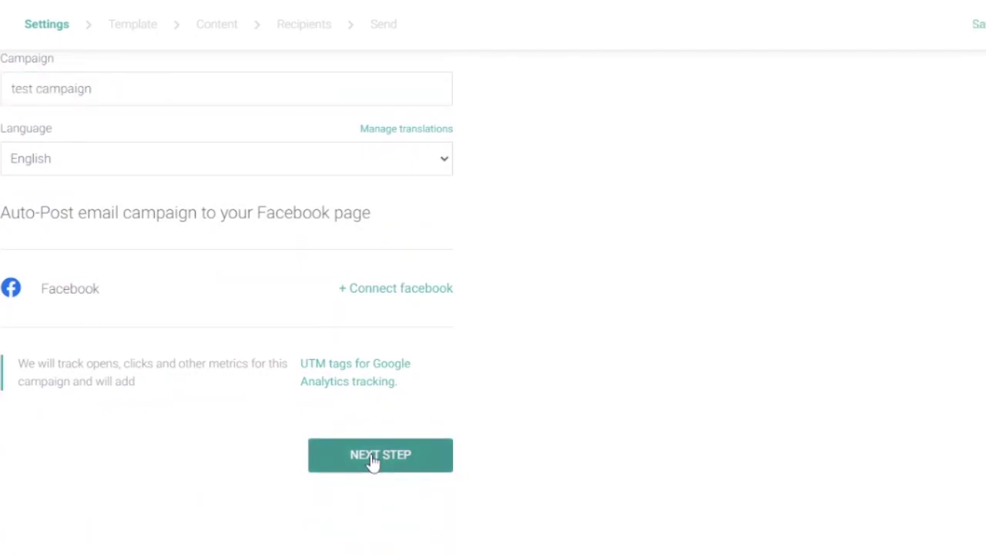
{"action": "left_click", "coordinate": [373, 456]}
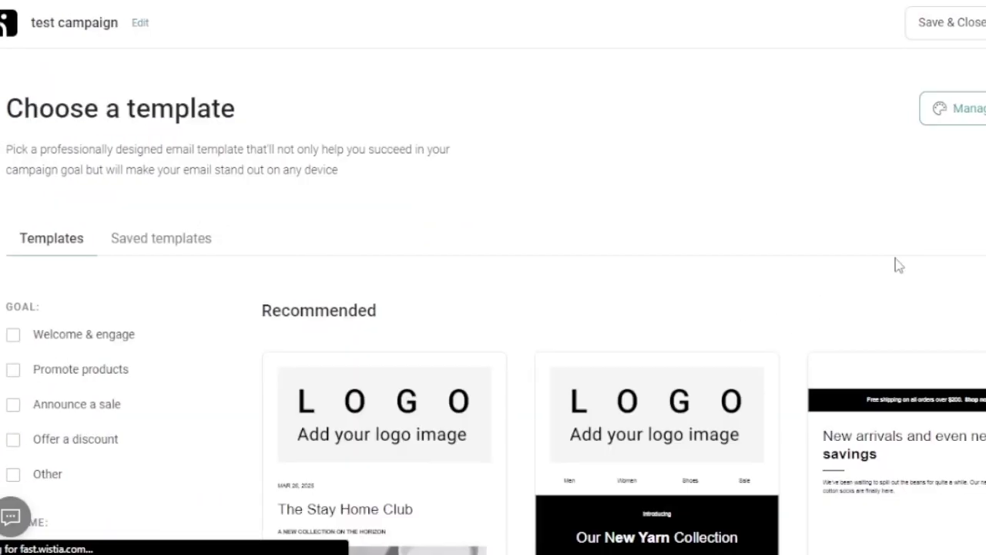
Step: Filter the email templates by the goal "Announce a sale"
{"action": "scroll", "coordinate": [716, 157], "scroll_direction": "down", "scroll_amount": 3}
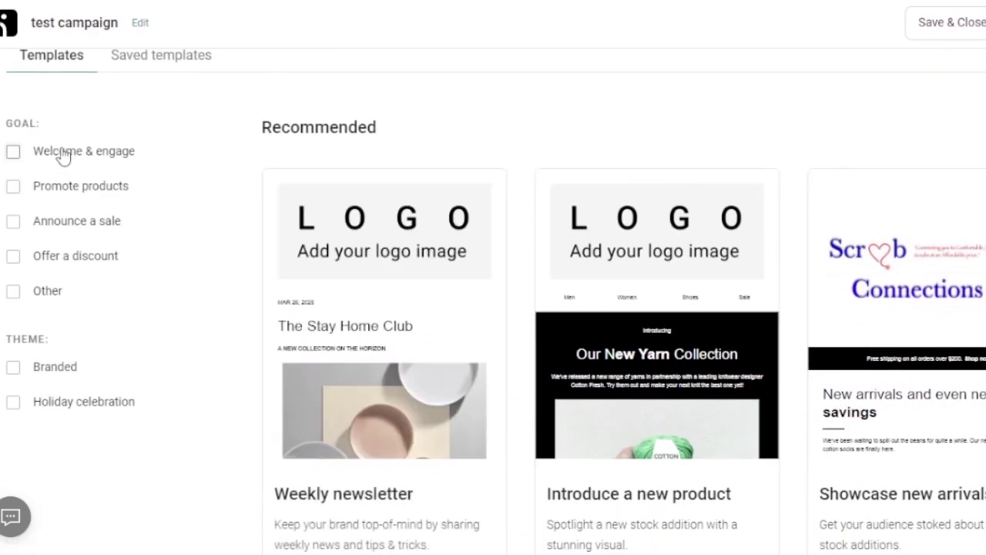
{"action": "left_click", "coordinate": [14, 222]}
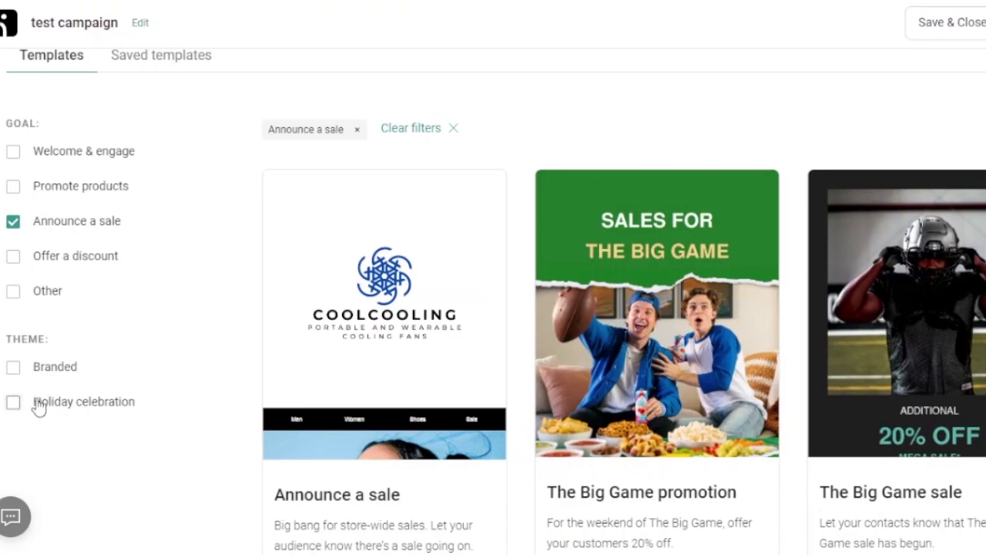
Step: Browse the sale announcement templates, including the Big Game, Christmas, Black Friday and Cyber Monday designs
{"action": "mouse_move", "coordinate": [362, 337]}
{"action": "mouse_move", "coordinate": [588, 249]}
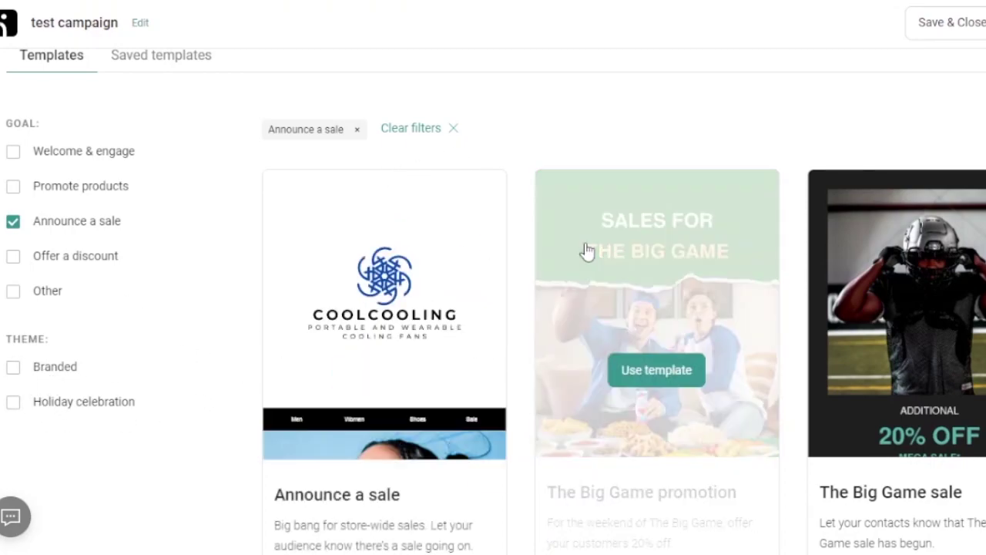
{"action": "scroll", "coordinate": [909, 362], "scroll_direction": "up", "scroll_amount": 3}
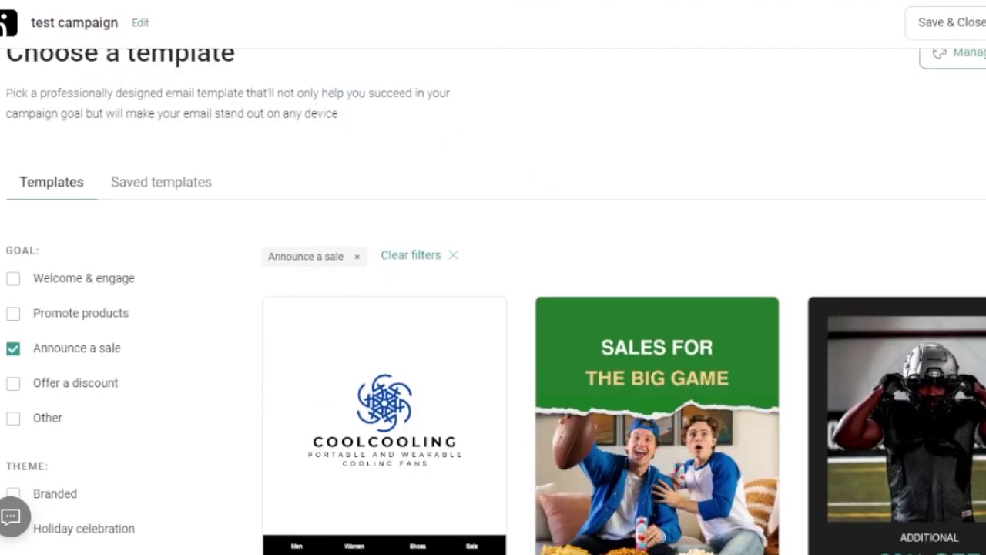
{"action": "scroll", "coordinate": [625, 301], "scroll_direction": "down", "scroll_amount": 7}
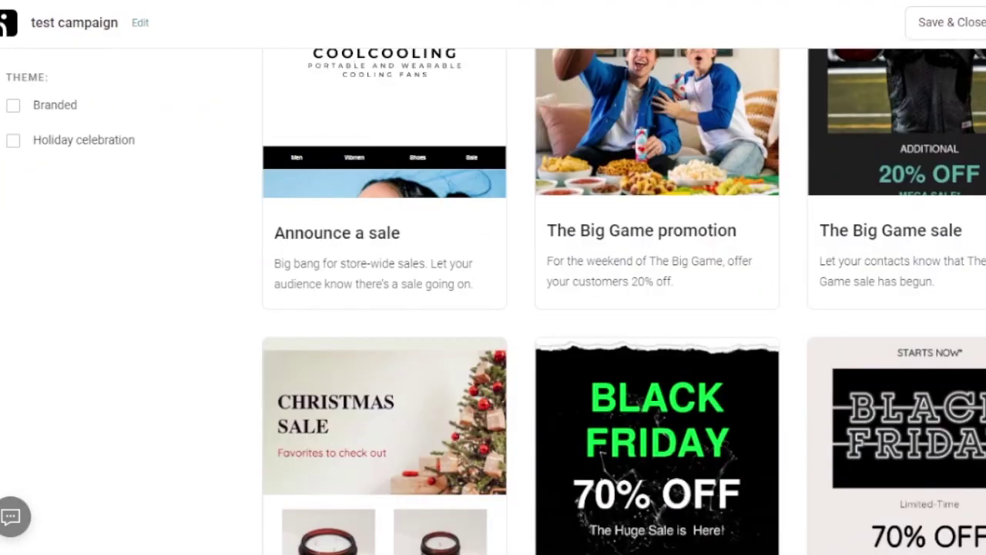
{"action": "scroll", "coordinate": [625, 301], "scroll_direction": "down", "scroll_amount": 1}
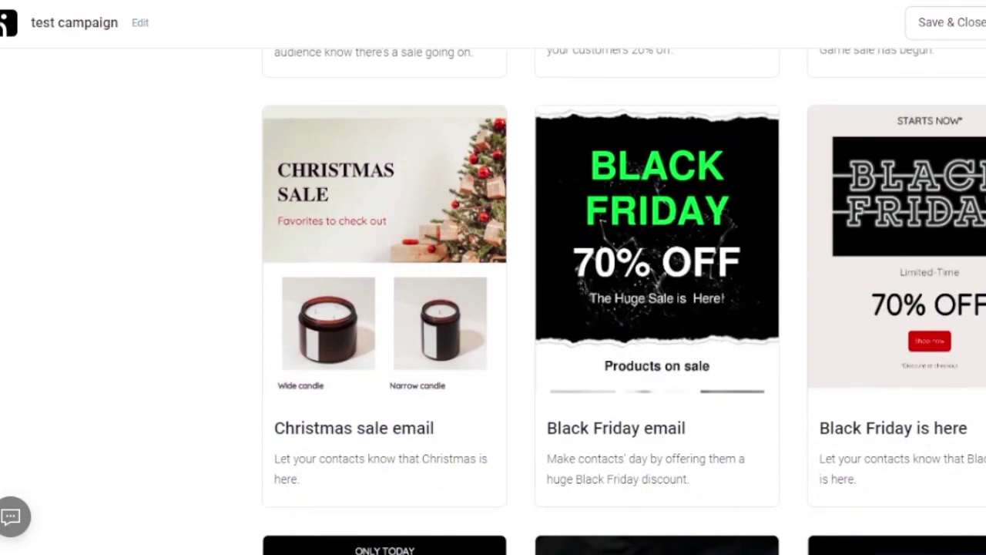
{"action": "scroll", "coordinate": [624, 300], "scroll_direction": "down", "scroll_amount": 1}
{"action": "scroll", "coordinate": [624, 300], "scroll_direction": "up", "scroll_amount": 1}
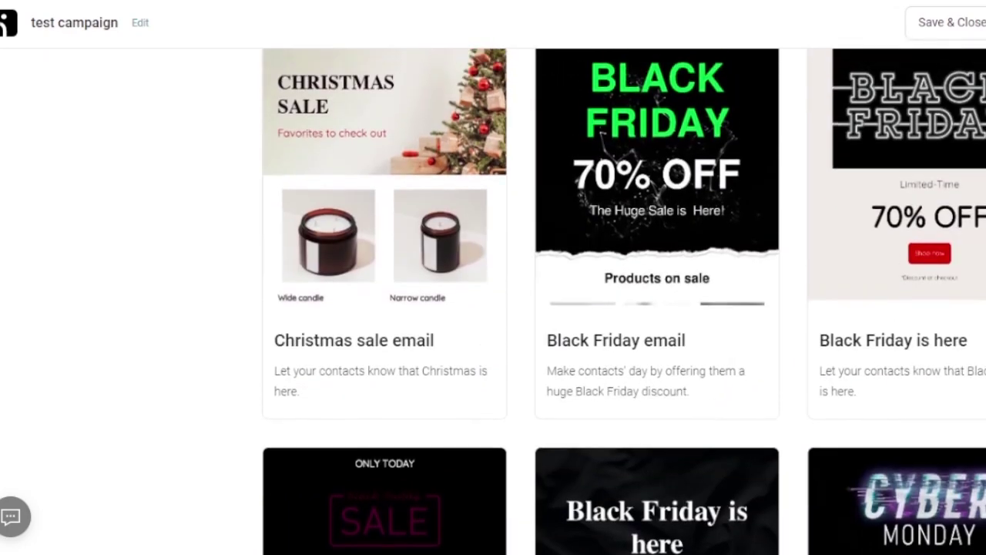
{"action": "scroll", "coordinate": [624, 301], "scroll_direction": "down", "scroll_amount": 2}
{"action": "scroll", "coordinate": [624, 301], "scroll_direction": "down", "scroll_amount": 3}
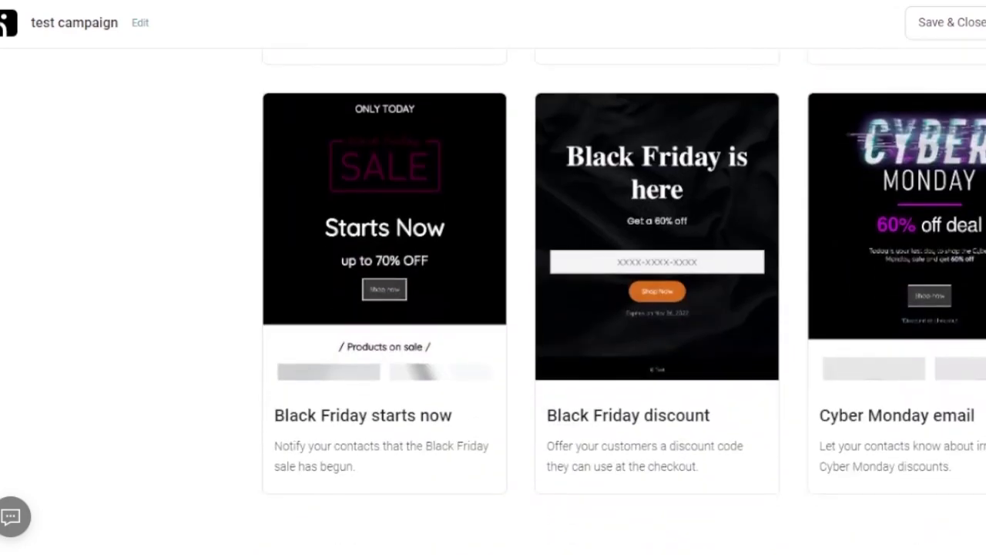
{"action": "scroll", "coordinate": [624, 301], "scroll_direction": "down", "scroll_amount": 1}
{"action": "scroll", "coordinate": [624, 301], "scroll_direction": "up", "scroll_amount": 10}
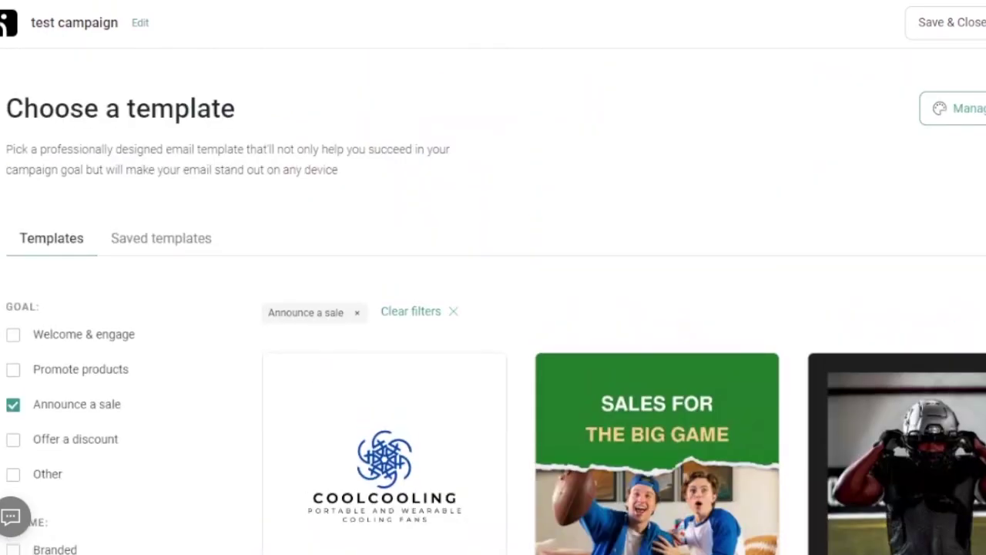
Step: Choose the "Black Friday starts now" template for the campaign email
{"action": "scroll", "coordinate": [624, 300], "scroll_direction": "down", "scroll_amount": 1}
{"action": "scroll", "coordinate": [579, 375], "scroll_direction": "down", "scroll_amount": 13}
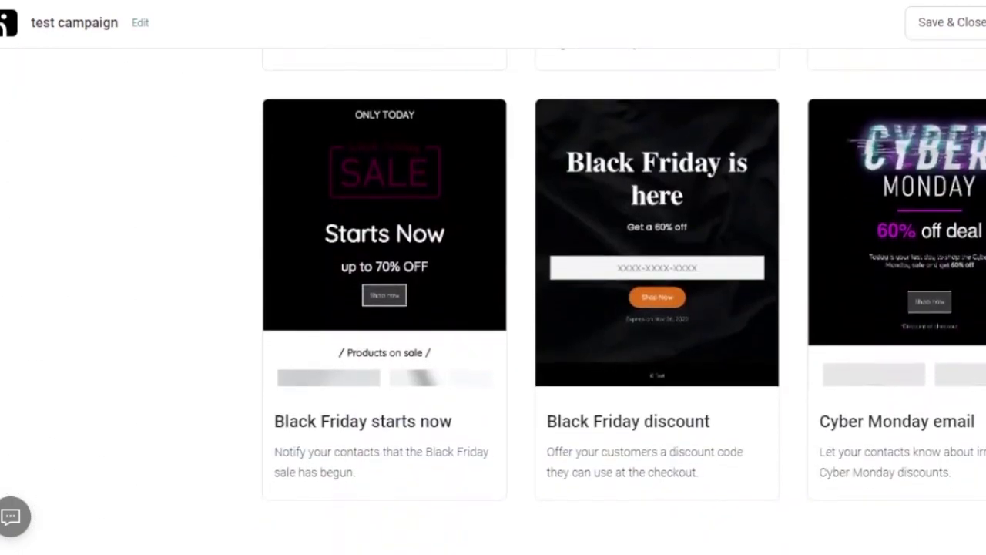
{"action": "mouse_move", "coordinate": [396, 293]}
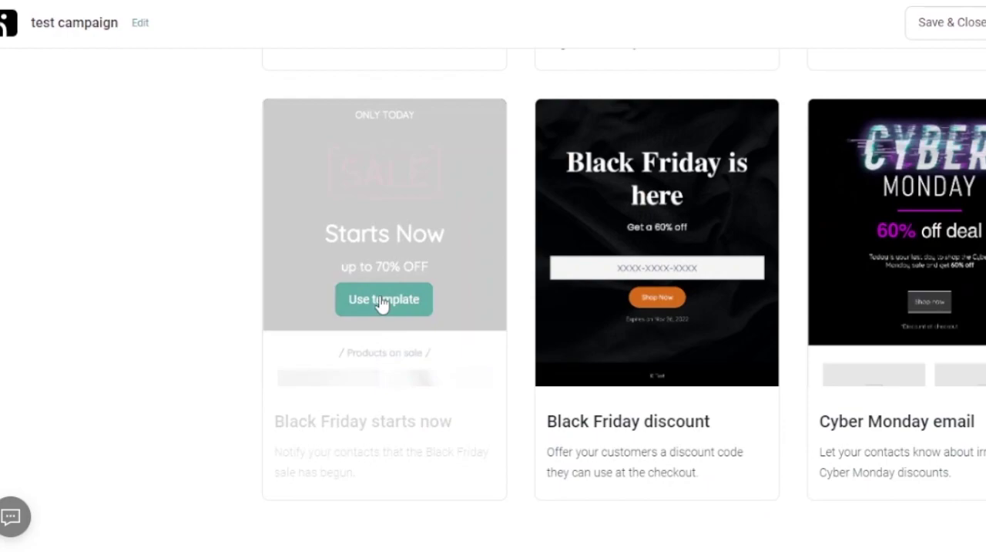
{"action": "left_click", "coordinate": [383, 300]}
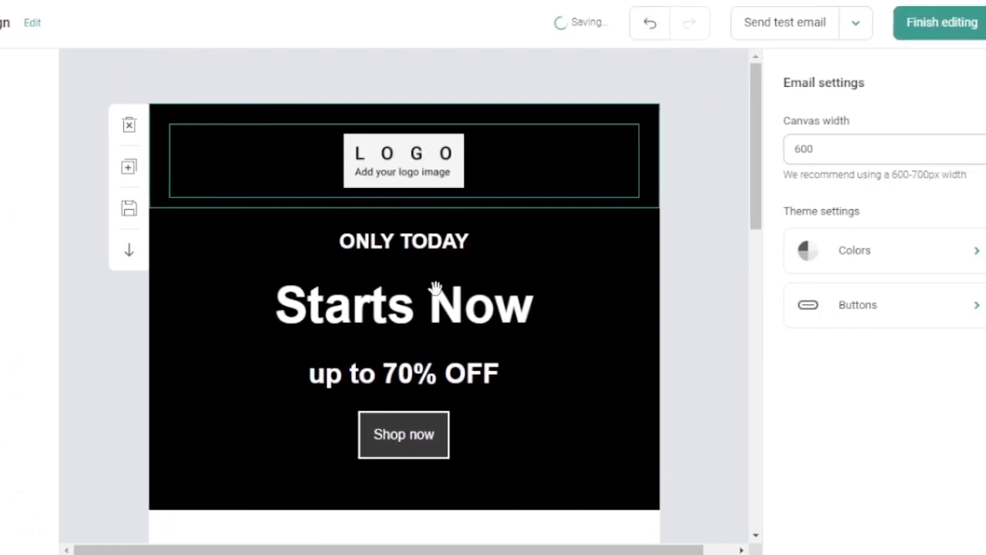
Step: Replace the small heading above the Black Friday sale image with "for a whole week" and center it
{"action": "left_click", "coordinate": [443, 256]}
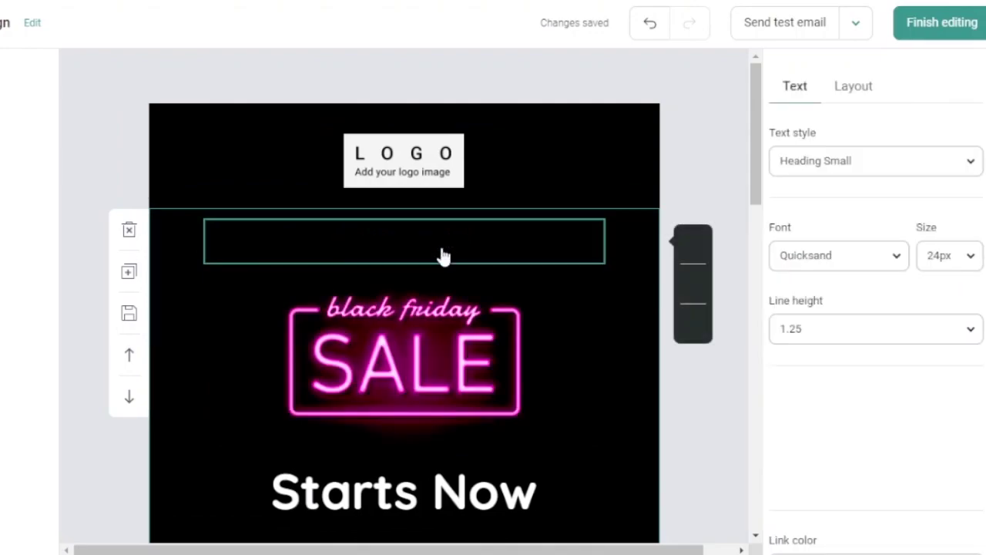
{"action": "triple_click", "coordinate": [464, 243]}
{"action": "key", "text": "BackSpace"}
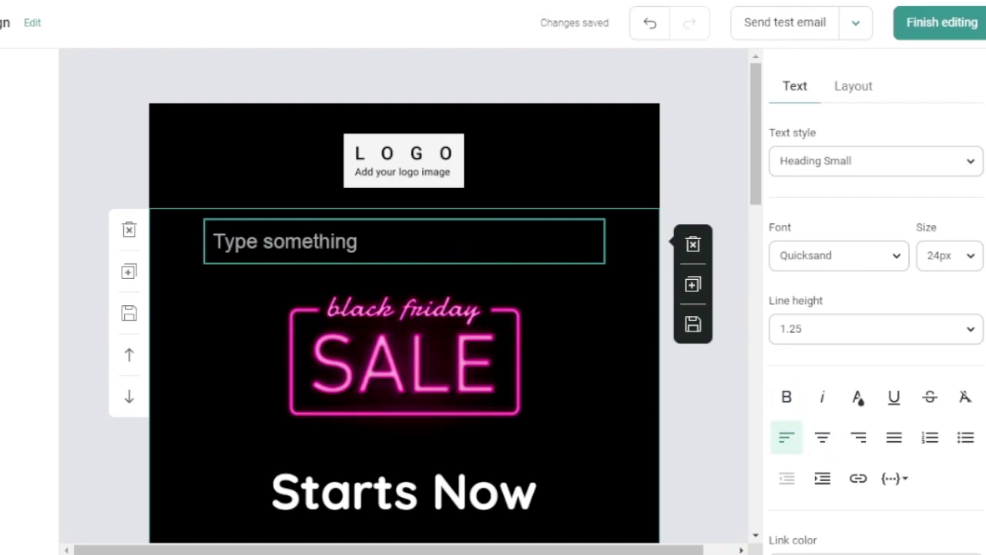
{"action": "type", "text": "for"}
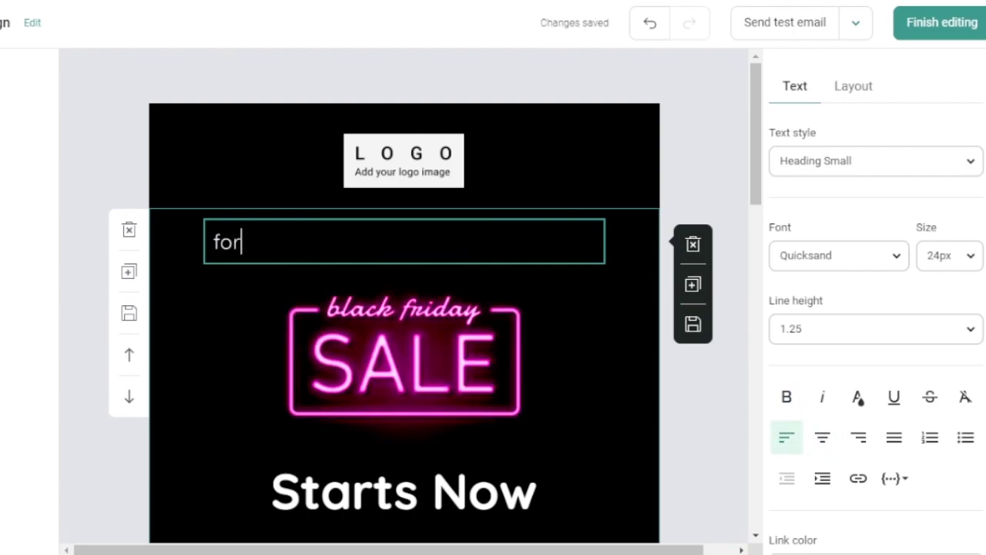
{"action": "type", "text": " a whole w"}
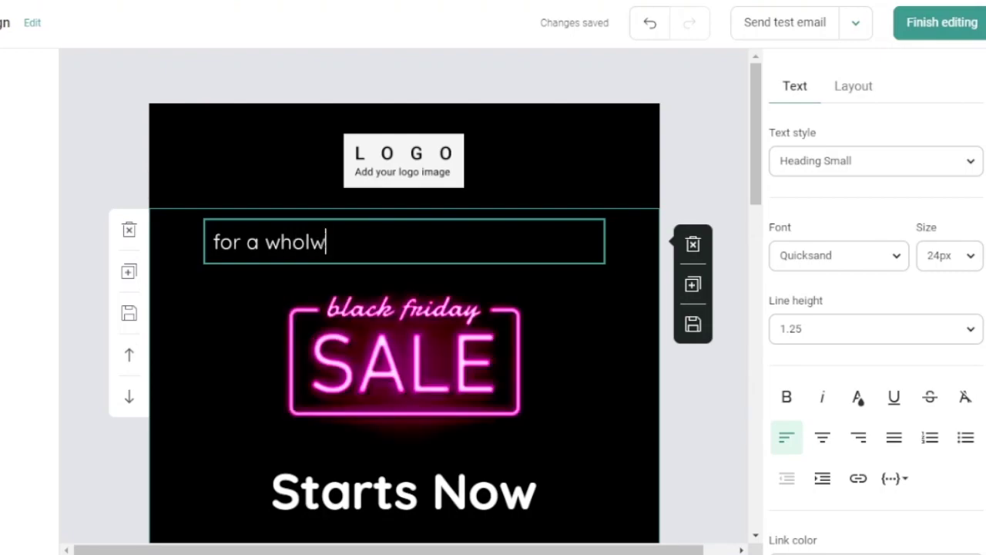
{"action": "key", "text": "BackSpace"}
{"action": "type", "text": "e week"}
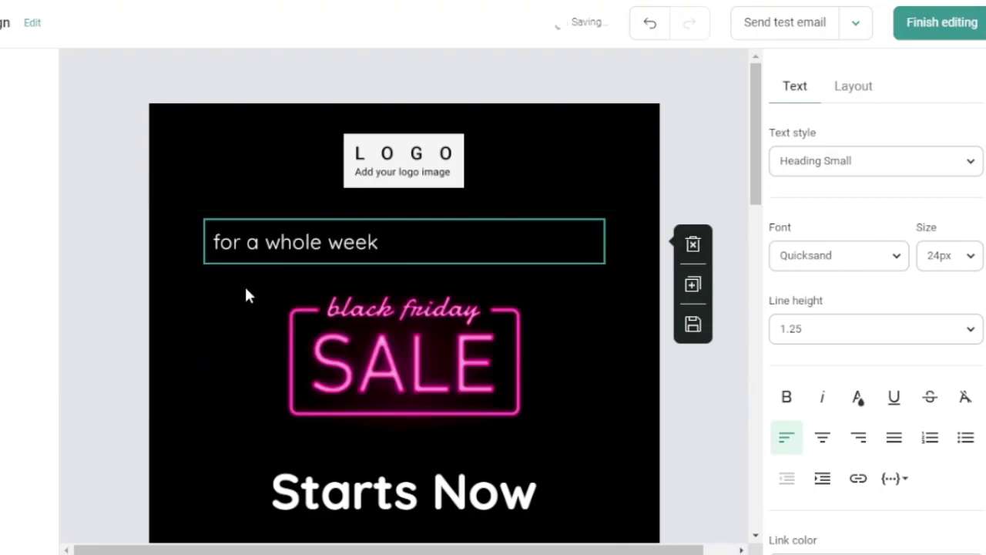
{"action": "key", "text": "ctrl+a"}
{"action": "left_click", "coordinate": [823, 437]}
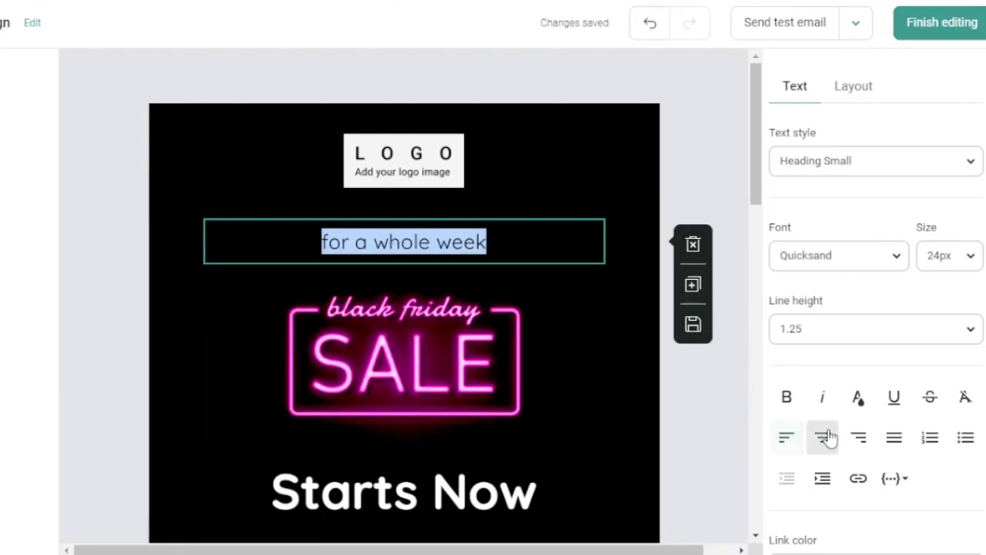
Step: Examine the settings of the sale image and the "Shop now" button, including the available button styles, alignment and padding
{"action": "left_click", "coordinate": [452, 385]}
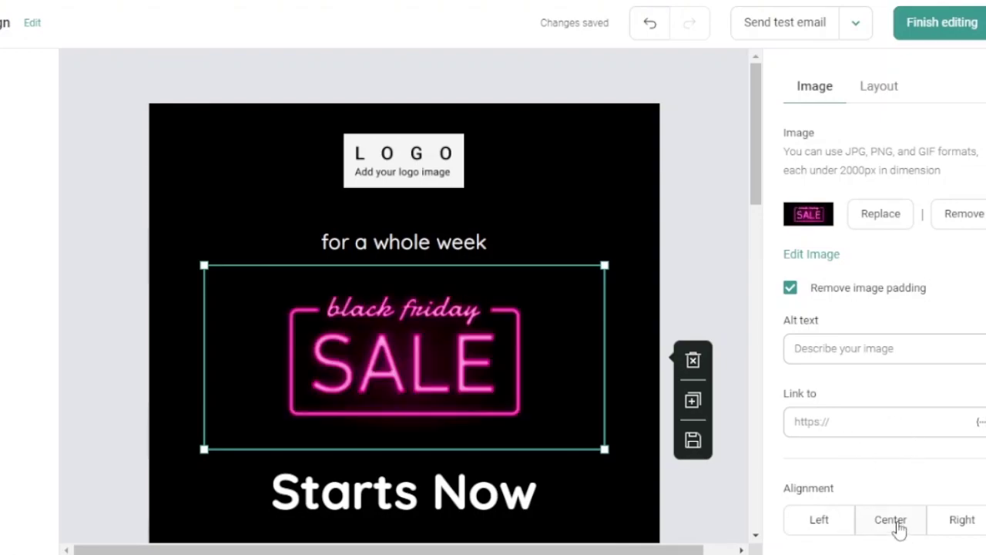
{"action": "left_click_drag", "start_coordinate": [756, 163], "coordinate": [757, 238]}
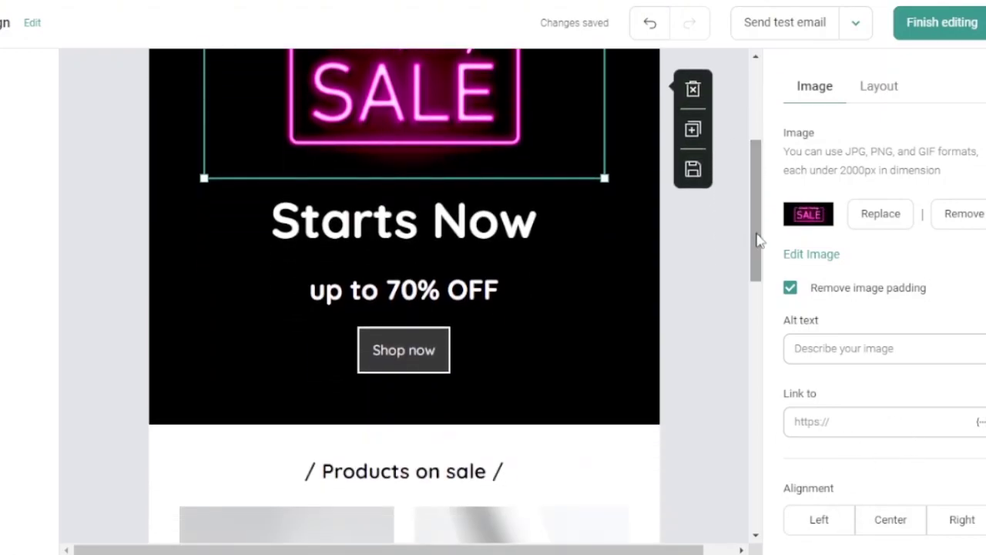
{"action": "left_click", "coordinate": [436, 356]}
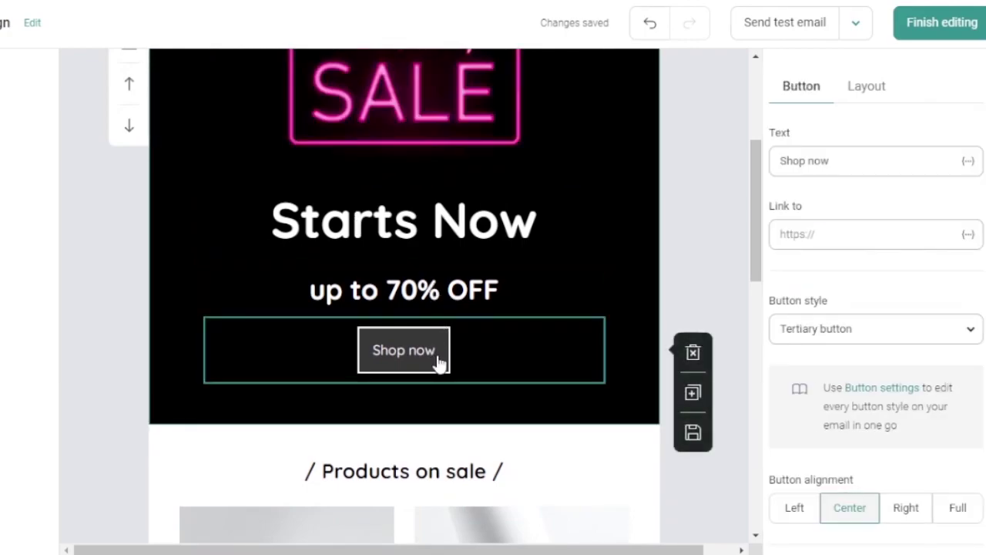
{"action": "left_click", "coordinate": [971, 339]}
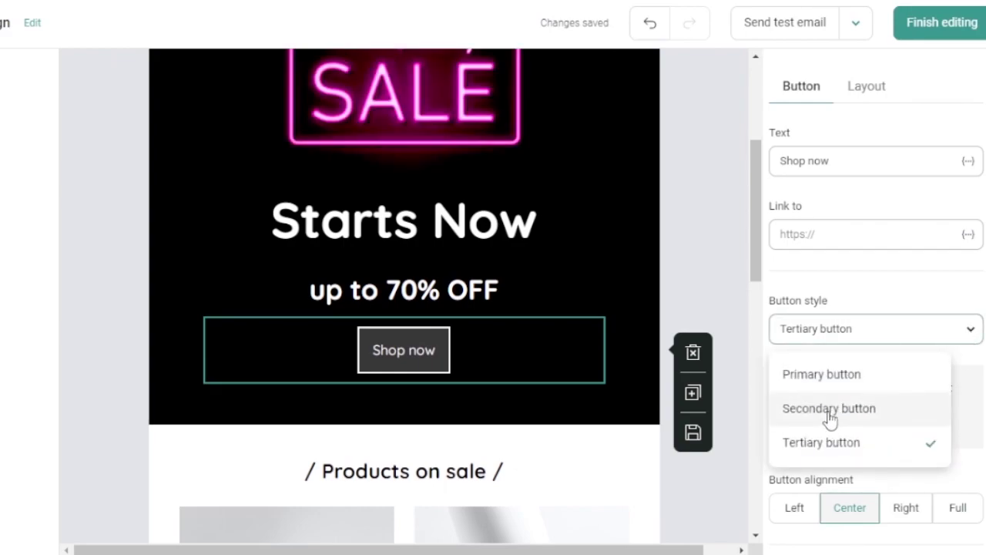
{"action": "scroll", "coordinate": [848, 374], "scroll_direction": "down", "scroll_amount": 4}
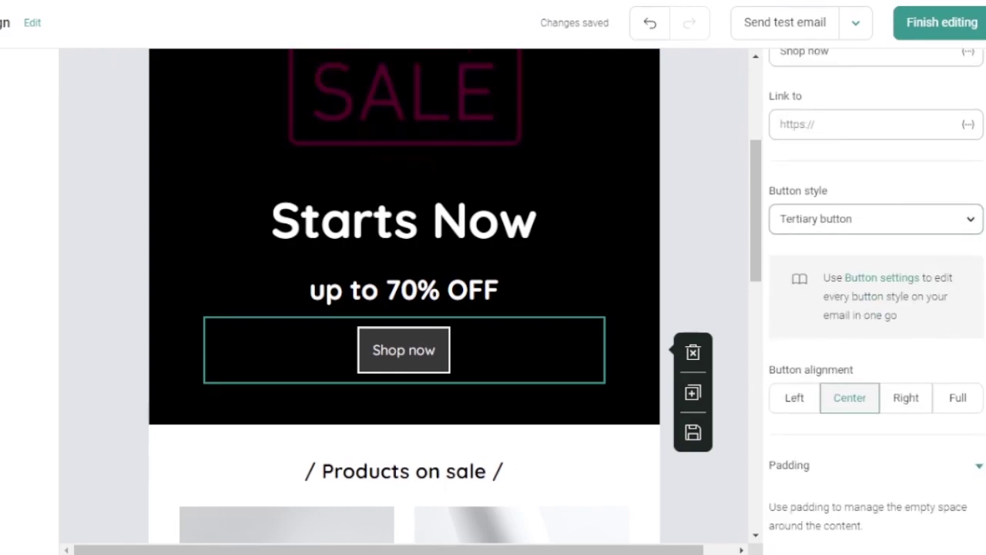
{"action": "scroll", "coordinate": [876, 293], "scroll_direction": "up", "scroll_amount": 4}
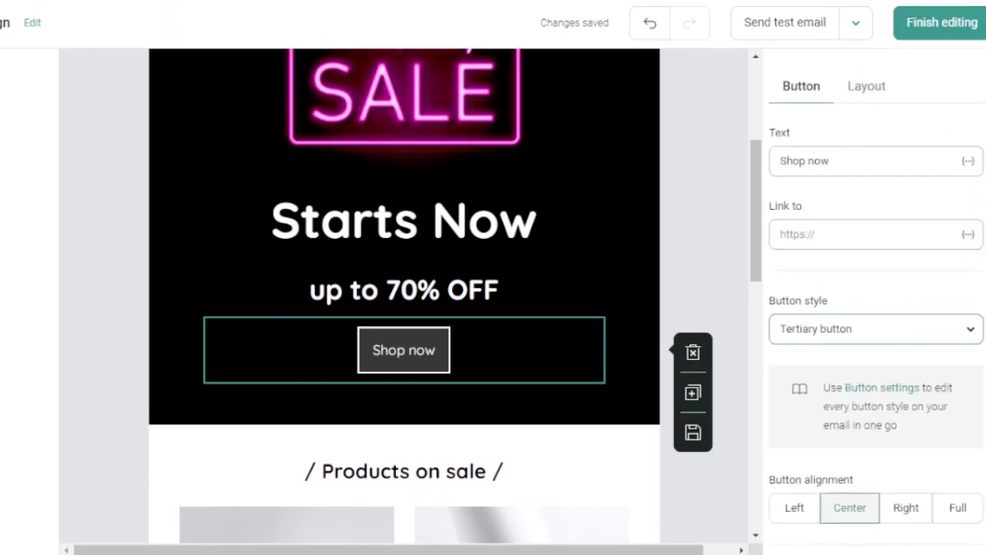
Step: Examine the products on sale section, including the Purple Sky Case image and name settings, and the email footer
{"action": "left_click_drag", "start_coordinate": [762, 161], "coordinate": [764, 386]}
{"action": "left_click", "coordinate": [759, 268]}
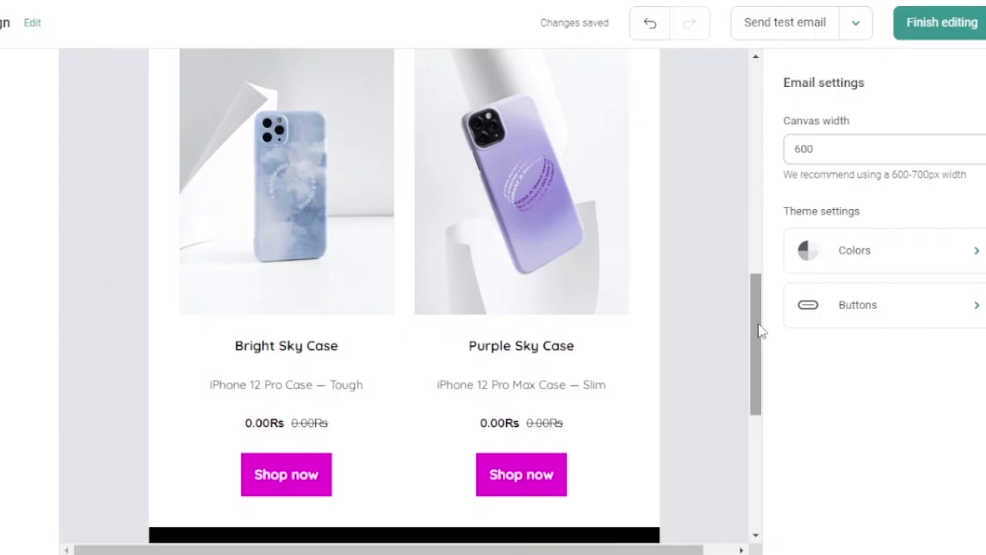
{"action": "left_click_drag", "start_coordinate": [761, 292], "coordinate": [759, 293]}
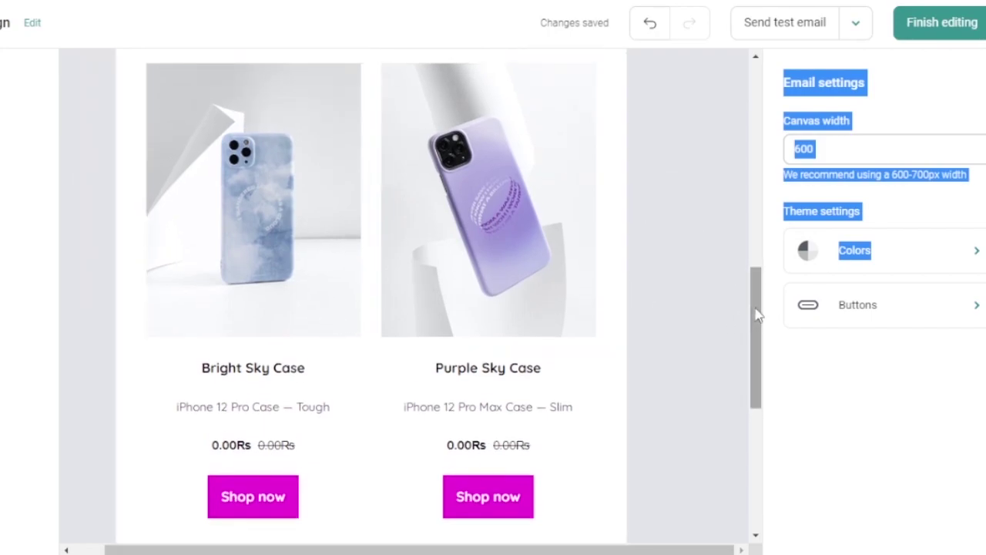
{"action": "left_click_drag", "start_coordinate": [760, 314], "coordinate": [765, 266]}
{"action": "left_click", "coordinate": [493, 416]}
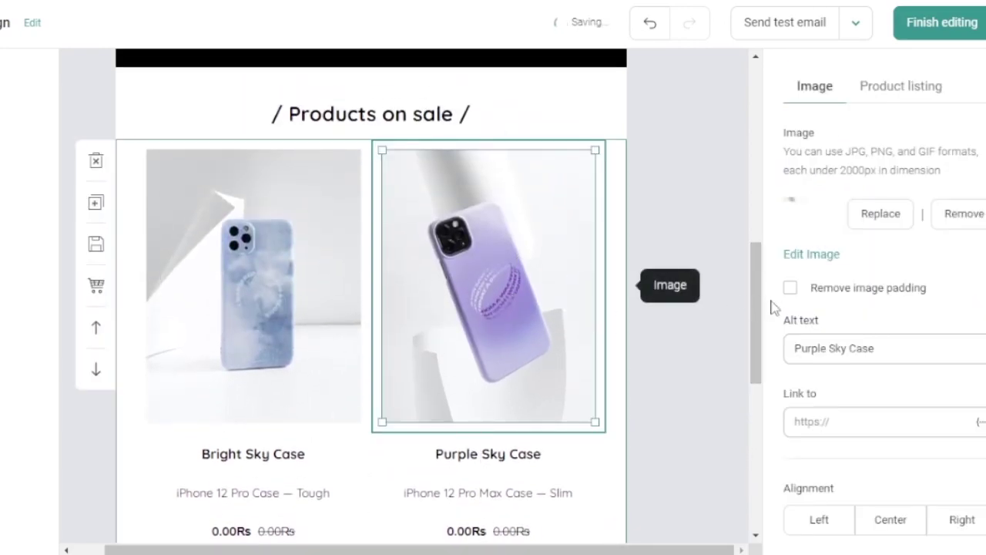
{"action": "left_click", "coordinate": [563, 451]}
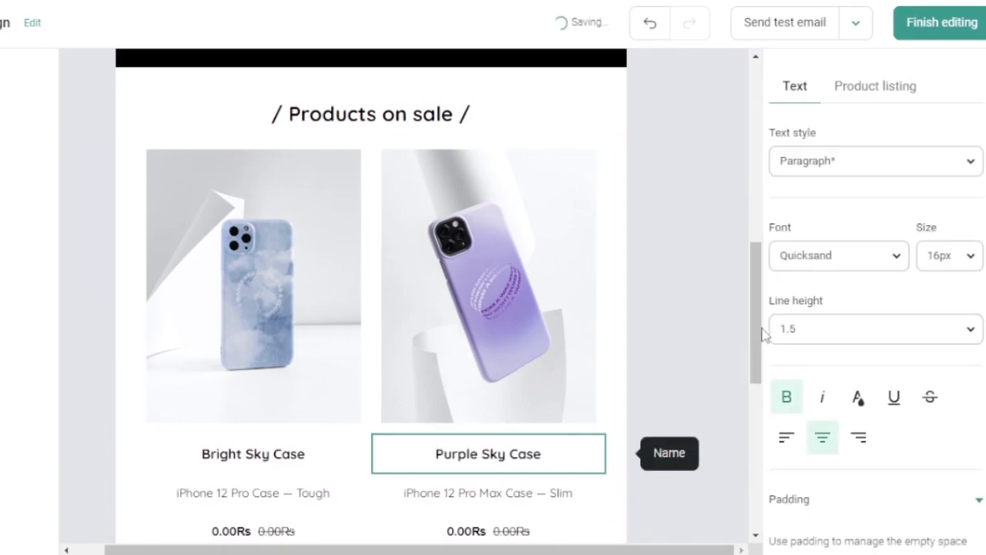
{"action": "left_click_drag", "start_coordinate": [753, 354], "coordinate": [753, 424]}
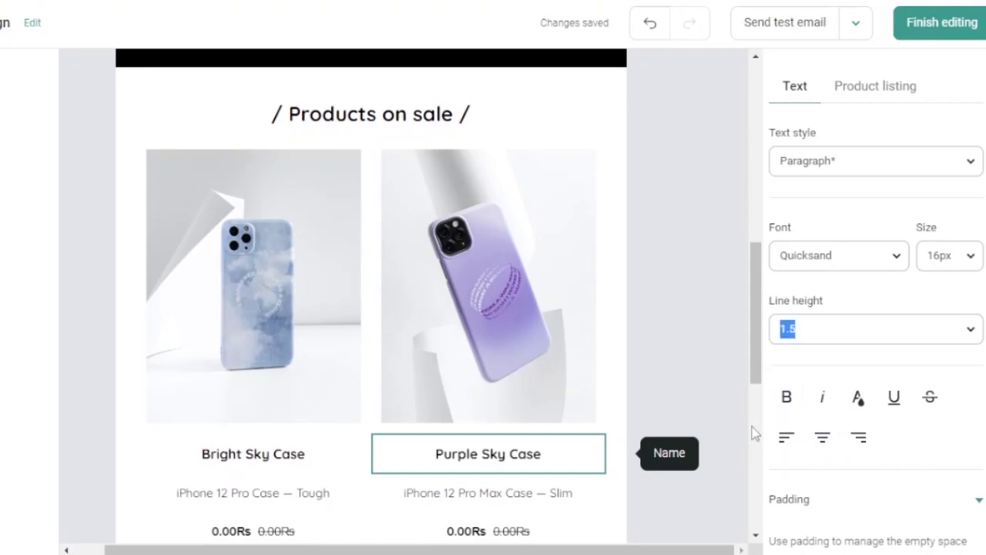
{"action": "left_click", "coordinate": [713, 337]}
{"action": "left_click_drag", "start_coordinate": [760, 321], "coordinate": [755, 458]}
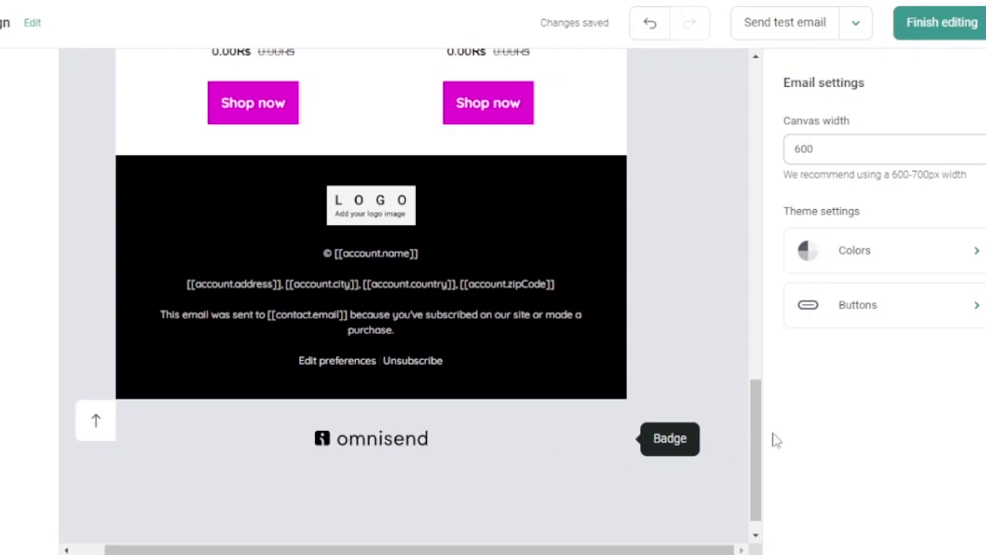
Step: Check the email theme's background and canvas color settings
{"action": "scroll", "coordinate": [758, 312], "scroll_direction": "up", "scroll_amount": 1}
{"action": "left_click_drag", "start_coordinate": [755, 307], "coordinate": [768, 55]}
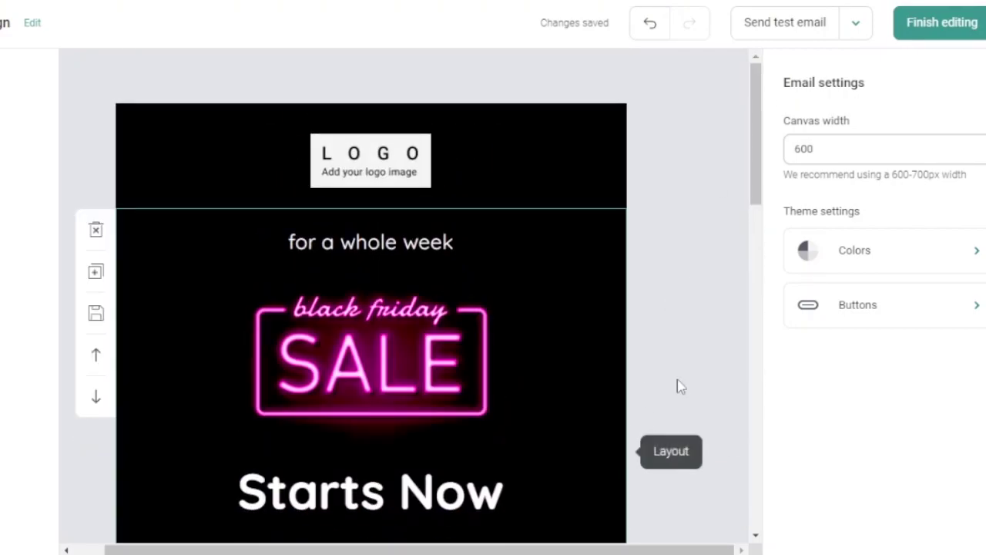
{"action": "left_click", "coordinate": [953, 254]}
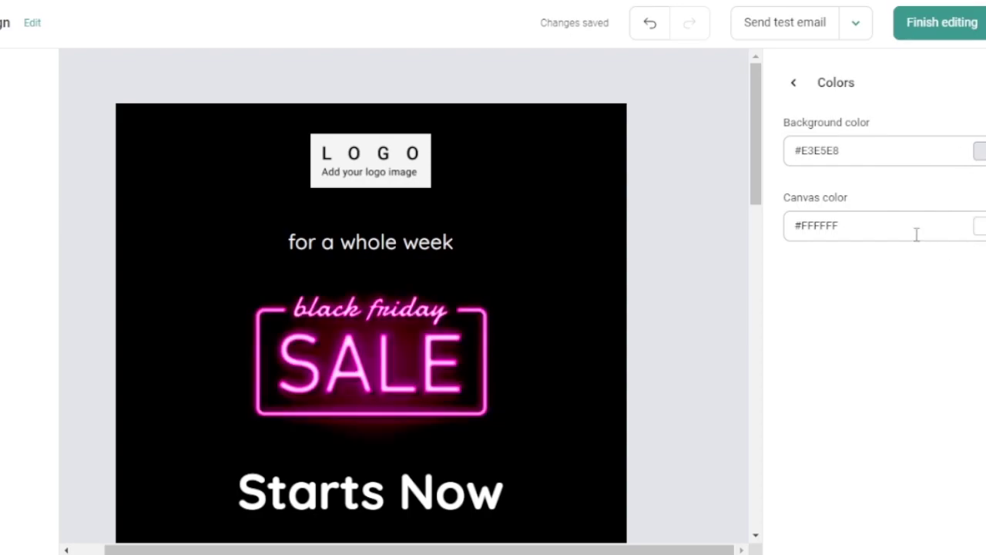
{"action": "left_click", "coordinate": [794, 83]}
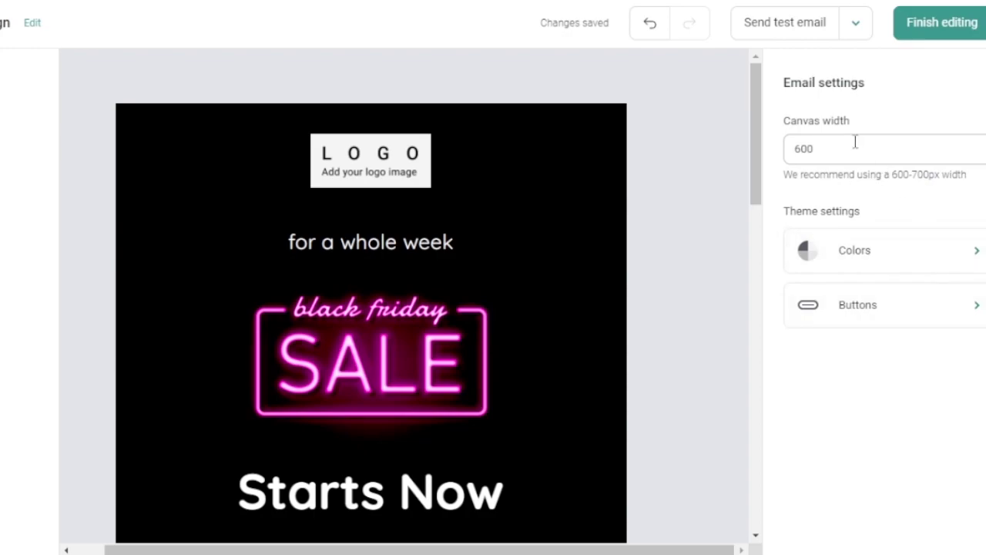
Step: Move the logo from the email header to between the "for a whole week" text and the sale image
{"action": "left_click_drag", "start_coordinate": [392, 132], "coordinate": [231, 254]}
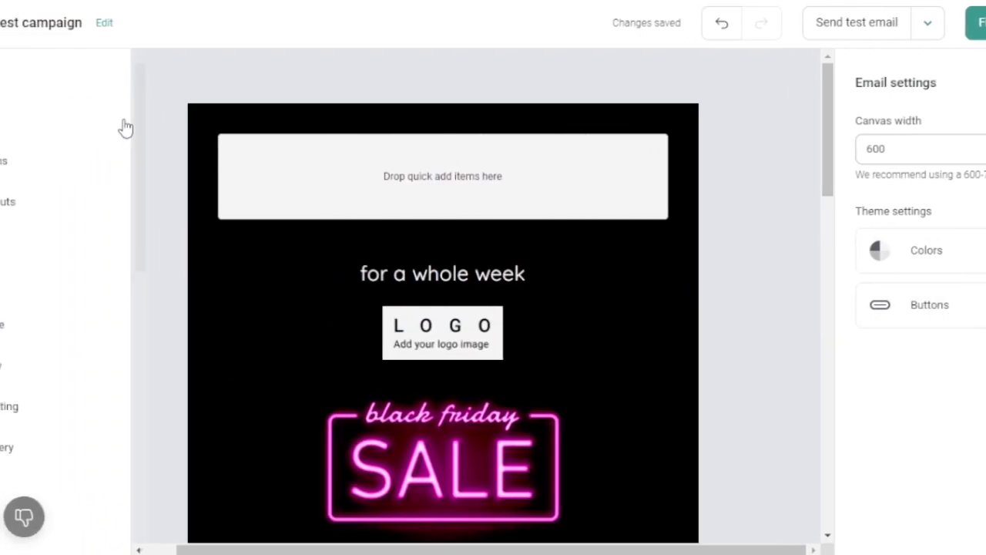
Step: Examine the library's quick add items and saved items
{"action": "left_click", "coordinate": [125, 126]}
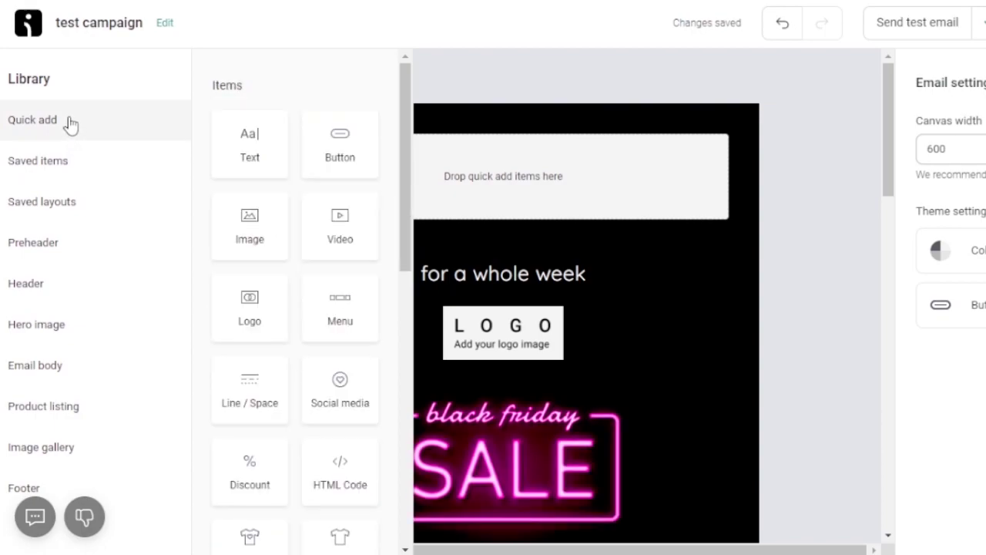
{"action": "left_click", "coordinate": [44, 158]}
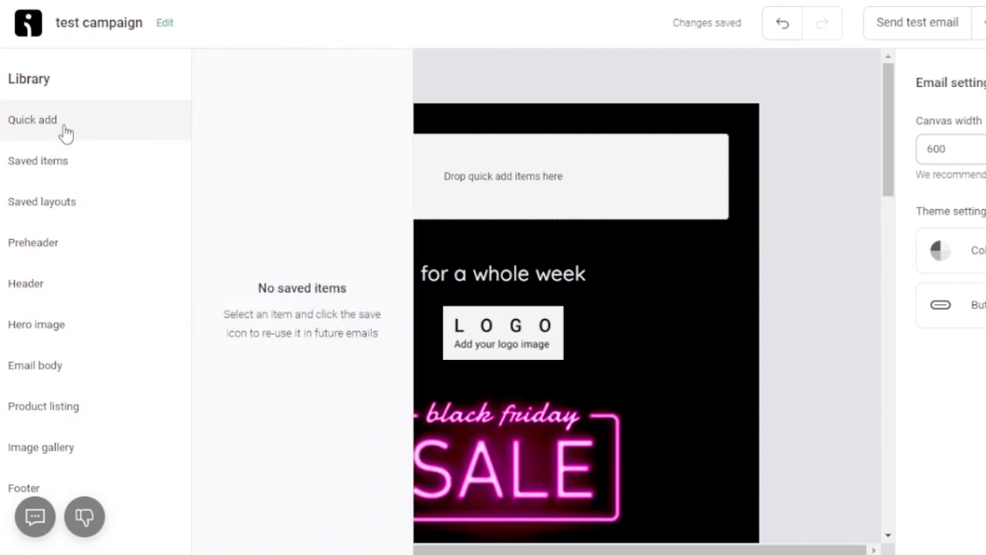
{"action": "left_click", "coordinate": [65, 132]}
{"action": "left_click_drag", "start_coordinate": [403, 139], "coordinate": [401, 194]}
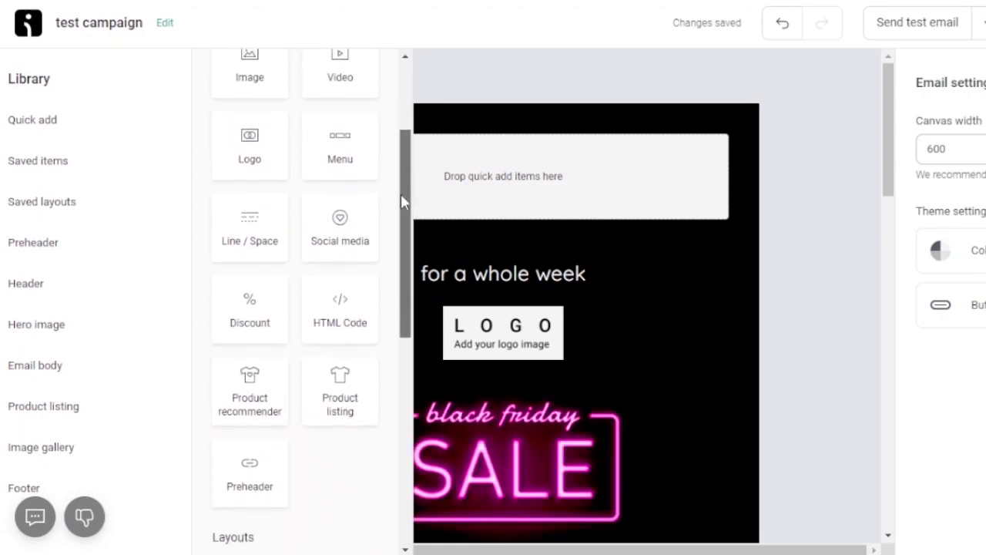
Step: Browse the library's saved layouts, preheader, header, hero image, email body, product listing, image gallery and footer blocks
{"action": "left_click", "coordinate": [52, 171]}
{"action": "left_click", "coordinate": [83, 211]}
{"action": "left_click", "coordinate": [87, 248]}
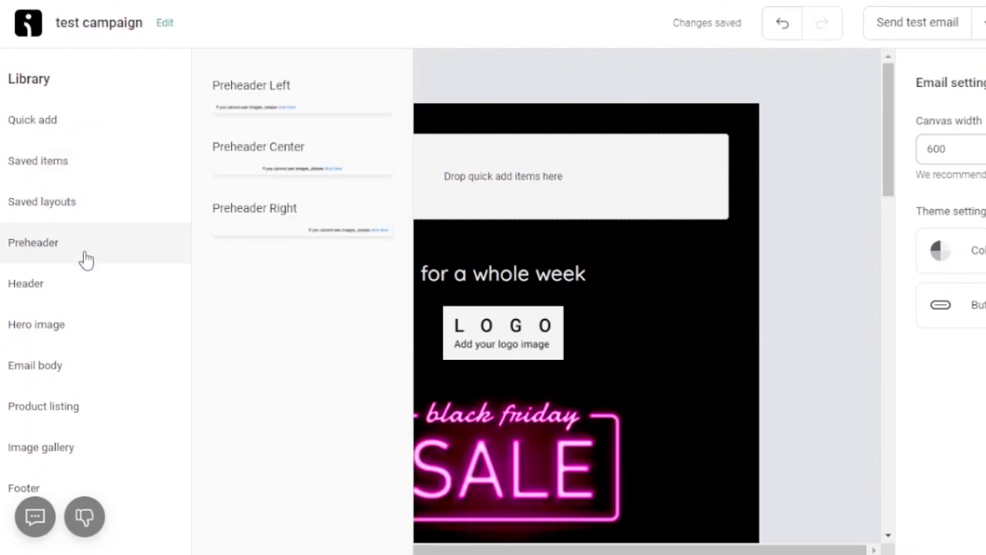
{"action": "left_click", "coordinate": [76, 287]}
{"action": "left_click", "coordinate": [77, 343]}
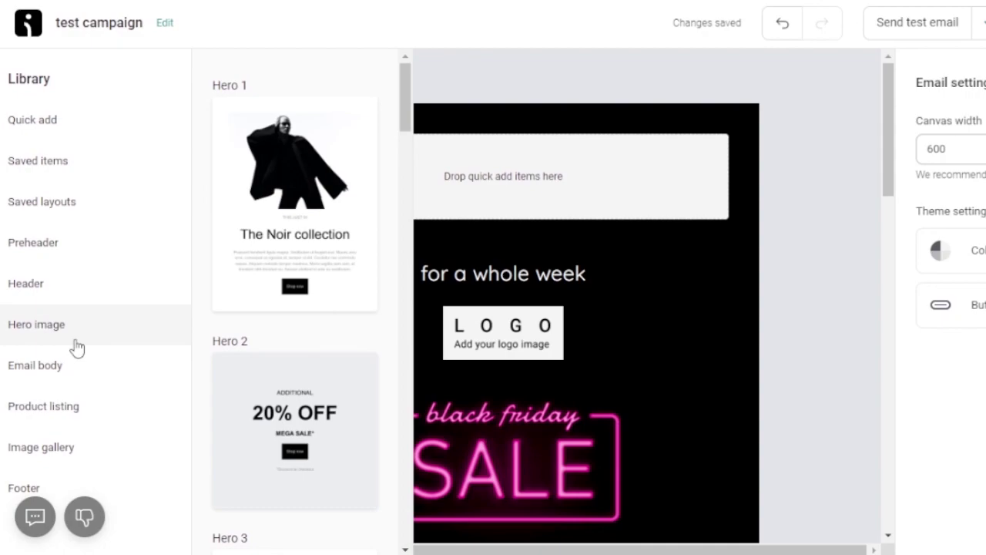
{"action": "left_click", "coordinate": [77, 375]}
{"action": "left_click", "coordinate": [80, 429]}
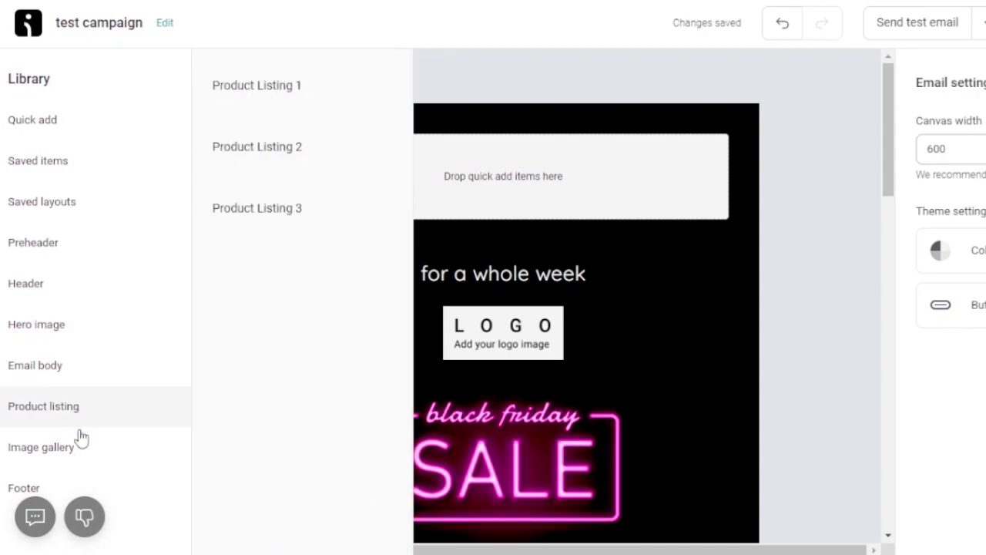
{"action": "left_click", "coordinate": [77, 456]}
{"action": "left_click", "coordinate": [77, 487]}
{"action": "left_click", "coordinate": [78, 462]}
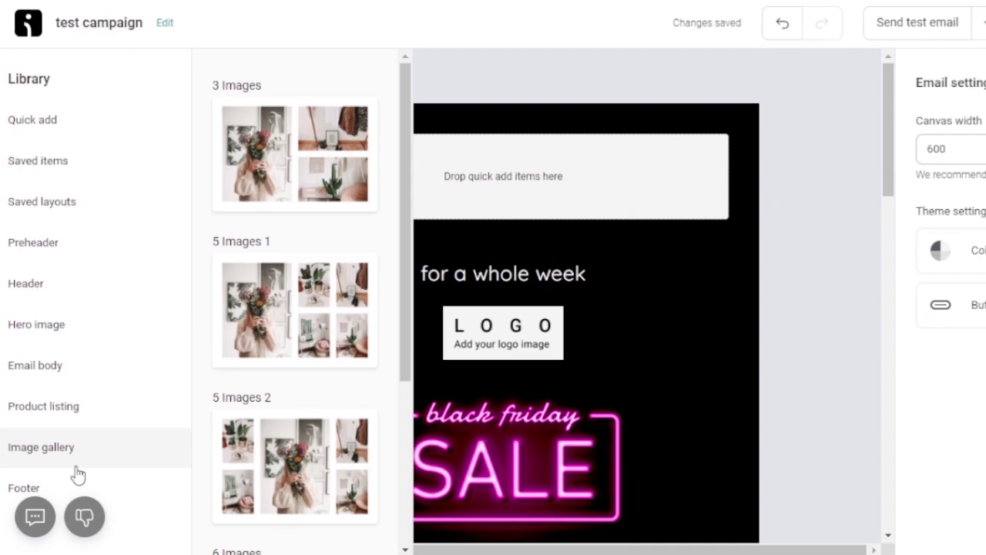
{"action": "left_click", "coordinate": [75, 488]}
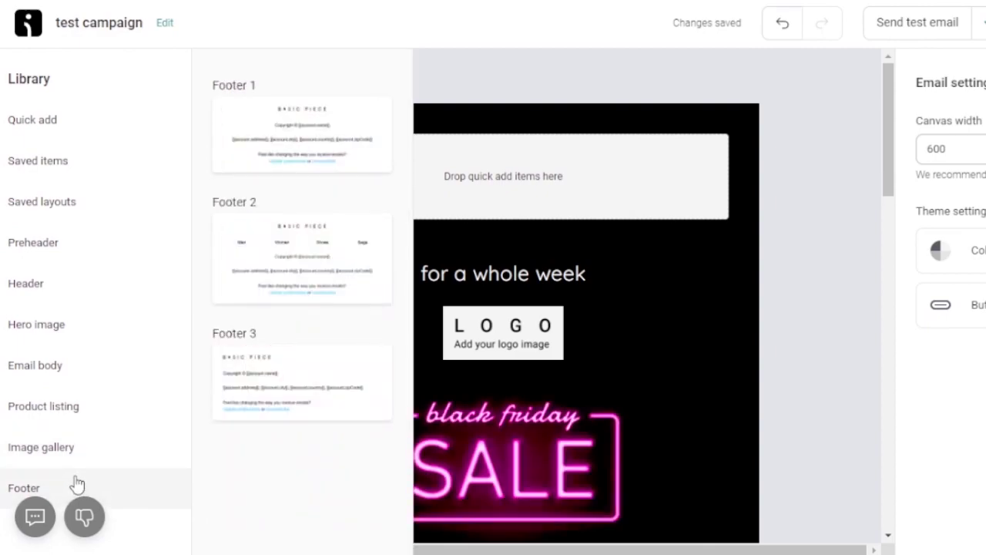
{"action": "left_click", "coordinate": [139, 416]}
{"action": "left_click", "coordinate": [73, 444]}
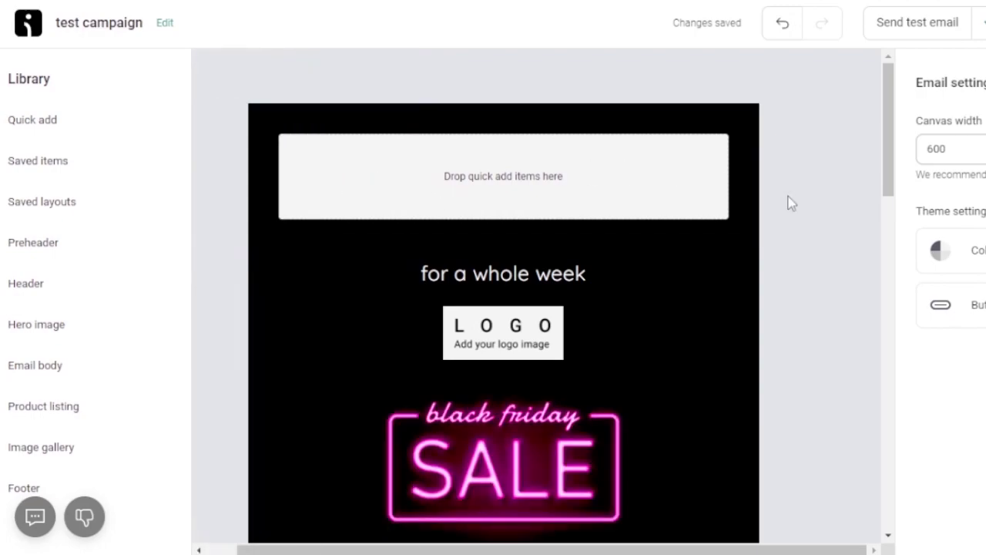
{"action": "mouse_move", "coordinate": [733, 222]}
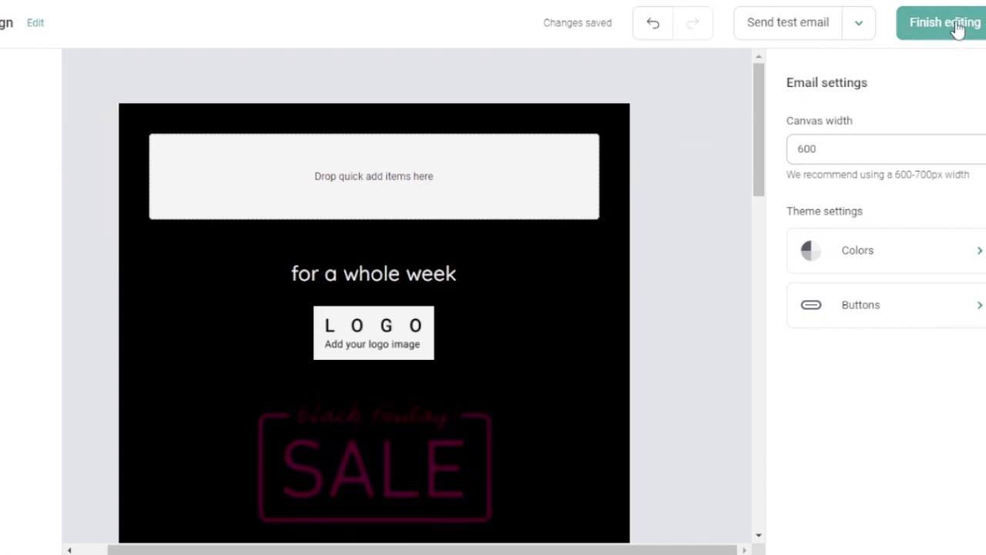
Step: Finish editing the campaign's email design, proceed to the recipients stage and dismiss the email creation survey
{"action": "left_click", "coordinate": [958, 28]}
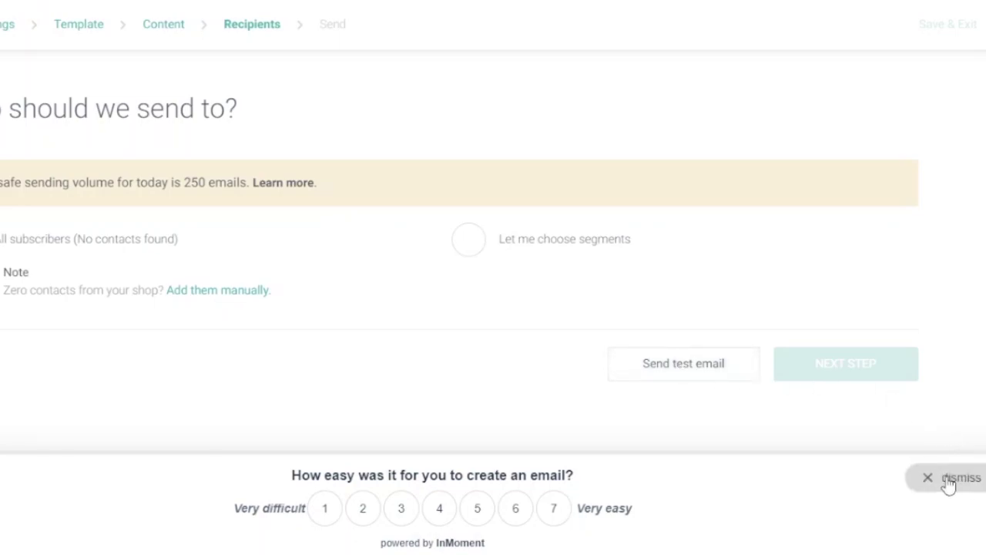
{"action": "left_click", "coordinate": [948, 481]}
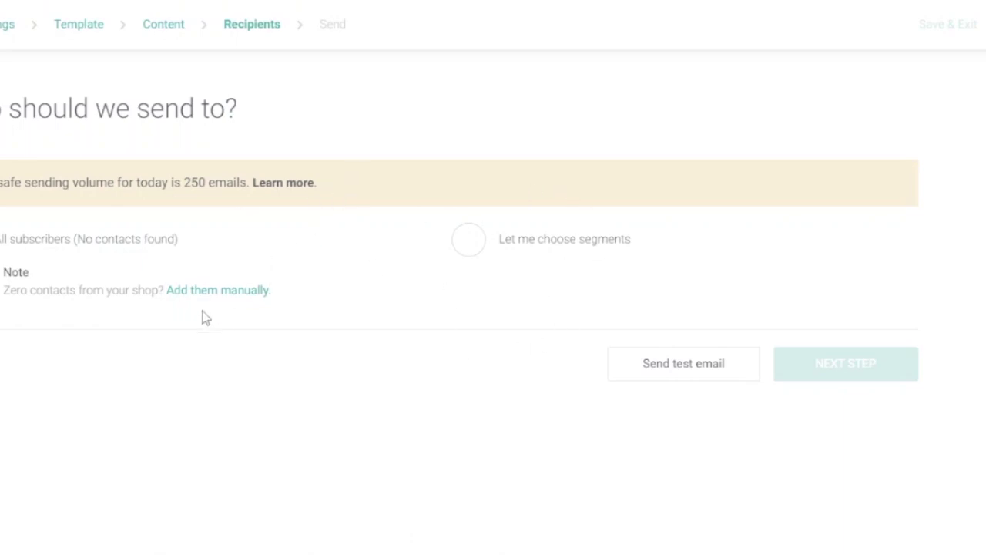
Step: Open the form for manually adding a single contact and review its email, phone, tag and permission fields
{"action": "left_click", "coordinate": [218, 291]}
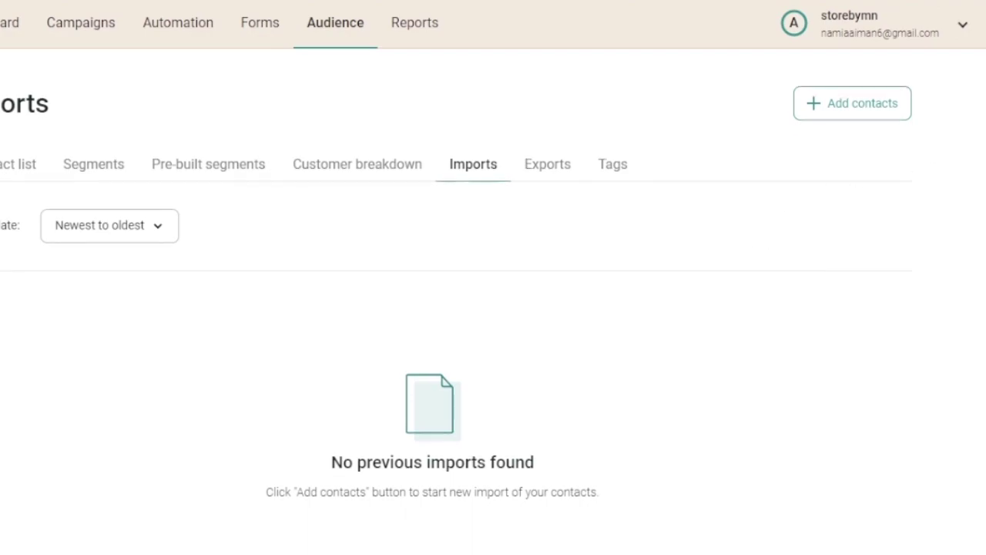
{"action": "left_click", "coordinate": [840, 112]}
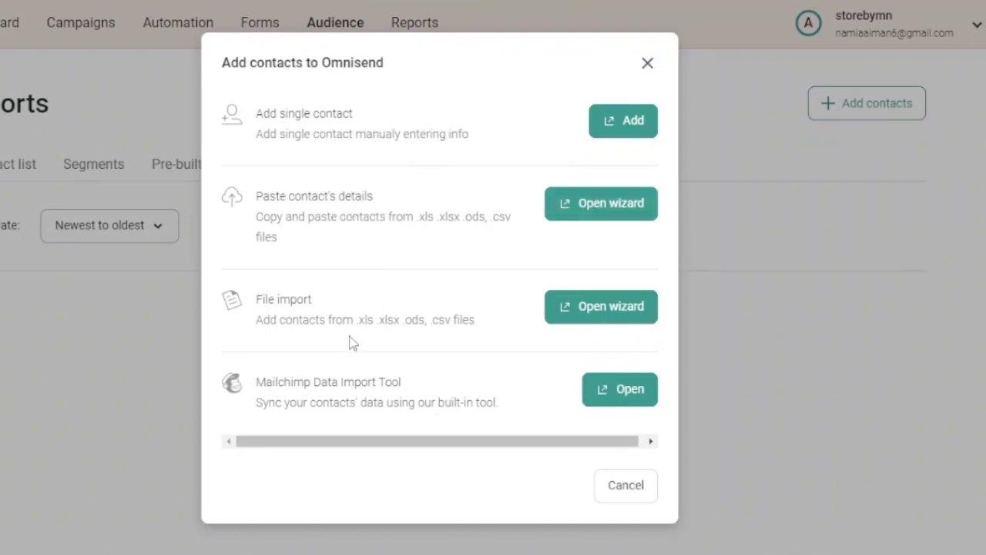
{"action": "left_click", "coordinate": [641, 122]}
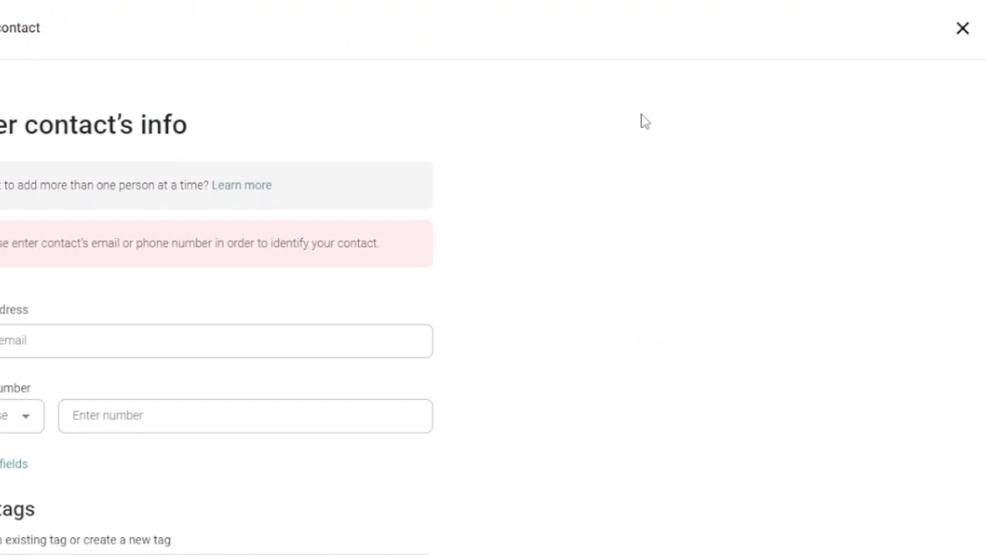
{"action": "scroll", "coordinate": [65, 231], "scroll_direction": "down", "scroll_amount": 3}
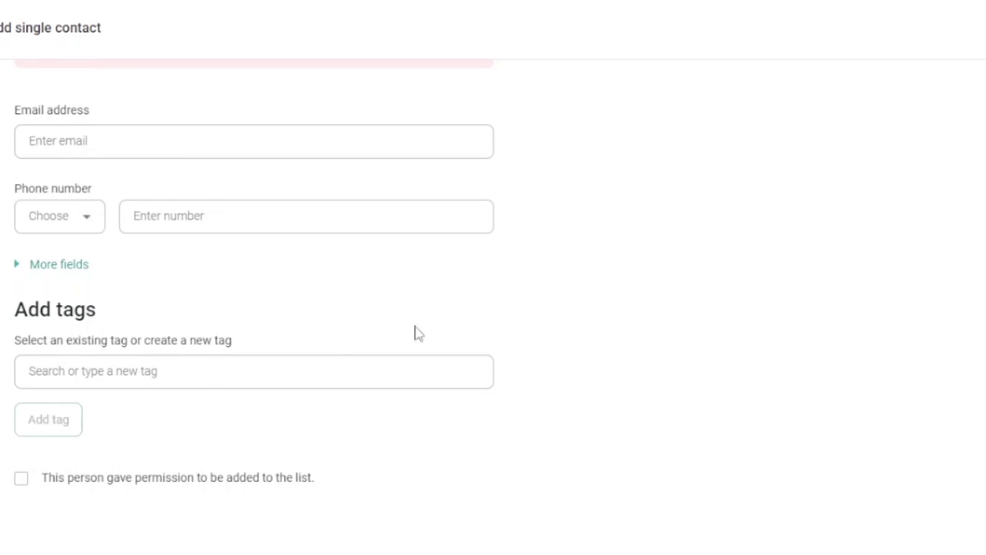
{"action": "scroll", "coordinate": [925, 540], "scroll_direction": "down", "scroll_amount": 1}
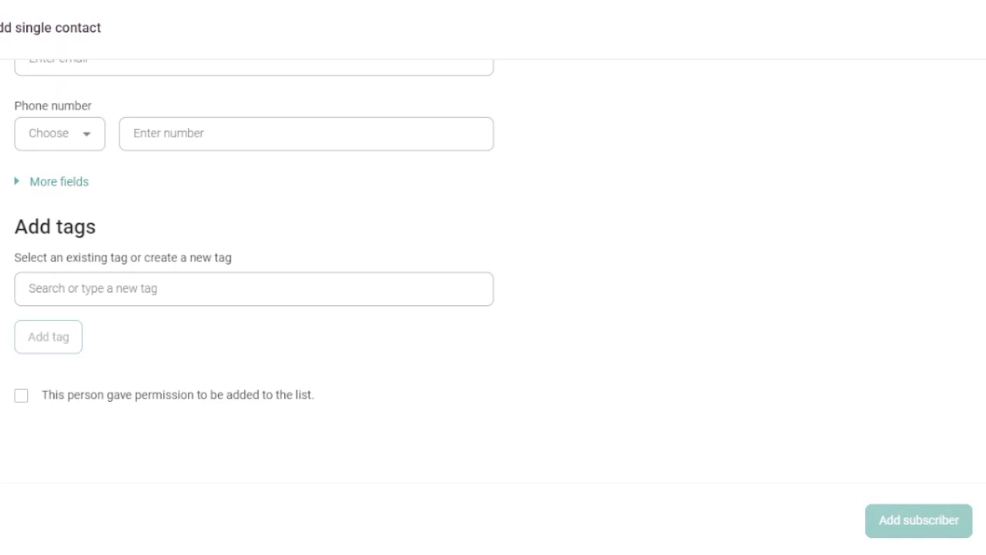
{"action": "left_click", "coordinate": [920, 520]}
{"action": "scroll", "coordinate": [493, 308], "scroll_direction": "down", "scroll_amount": 3}
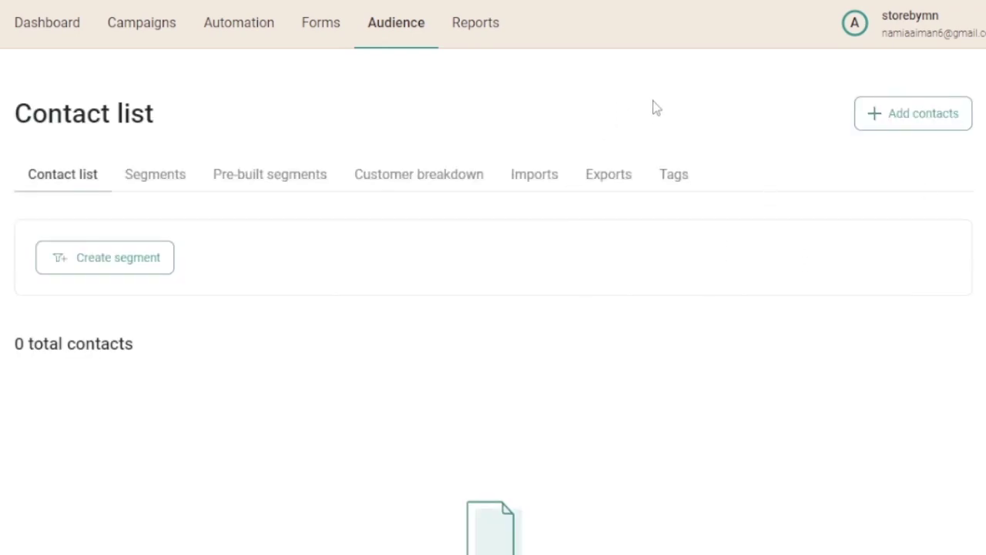
Step: Look through the Forms, Automation, Audience and Reports sections of the account
{"action": "left_click", "coordinate": [324, 31]}
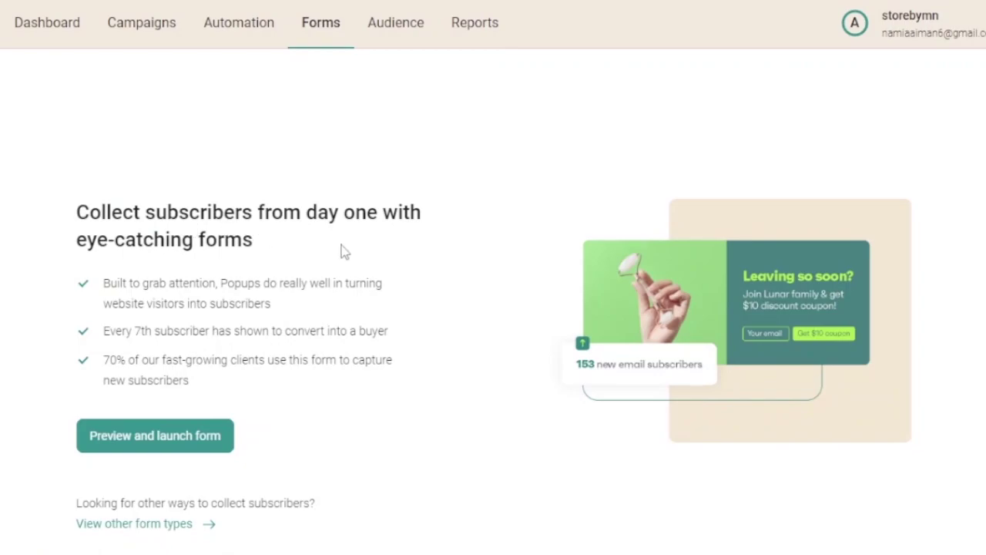
{"action": "left_click", "coordinate": [254, 22]}
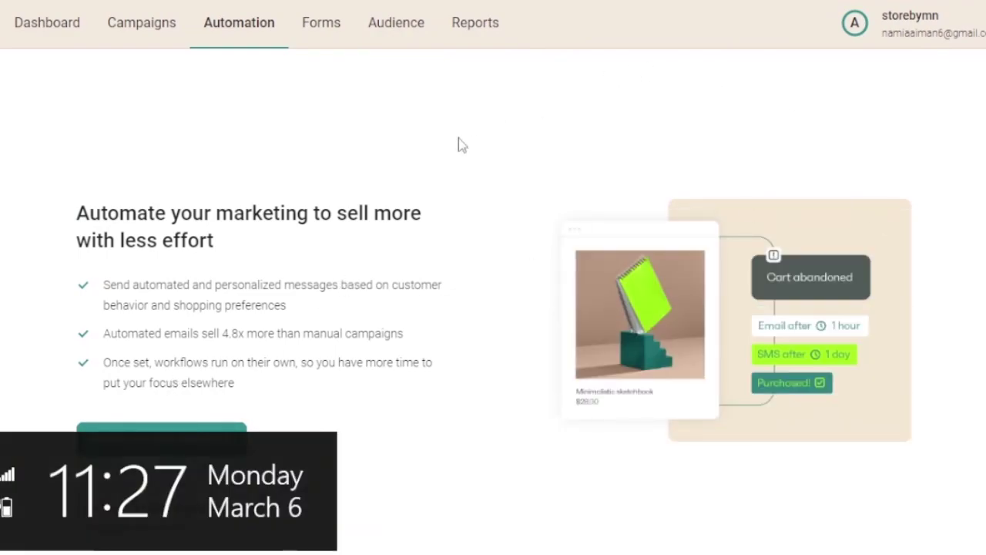
{"action": "left_click", "coordinate": [395, 36]}
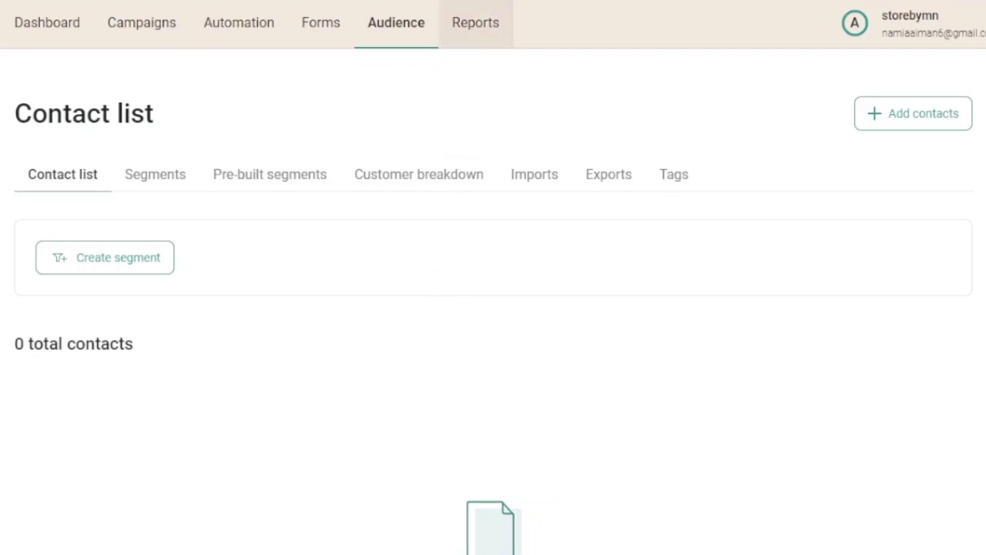
{"action": "left_click", "coordinate": [498, 23]}
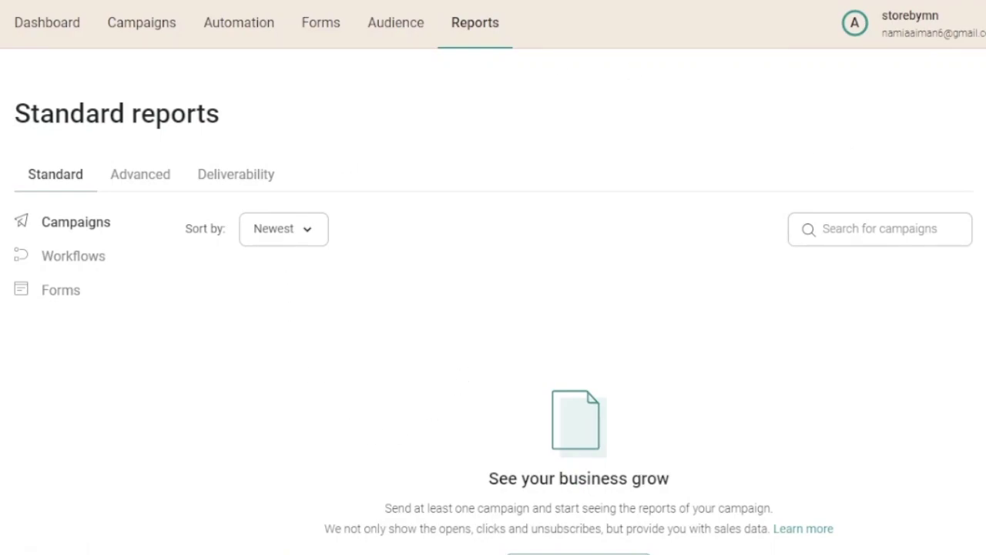
Step: Compare the prices, sending limits and included features of the Free, Standard and Pro plans on Omnisend's pricing page
{"action": "scroll", "coordinate": [494, 309], "scroll_direction": "down", "scroll_amount": 1}
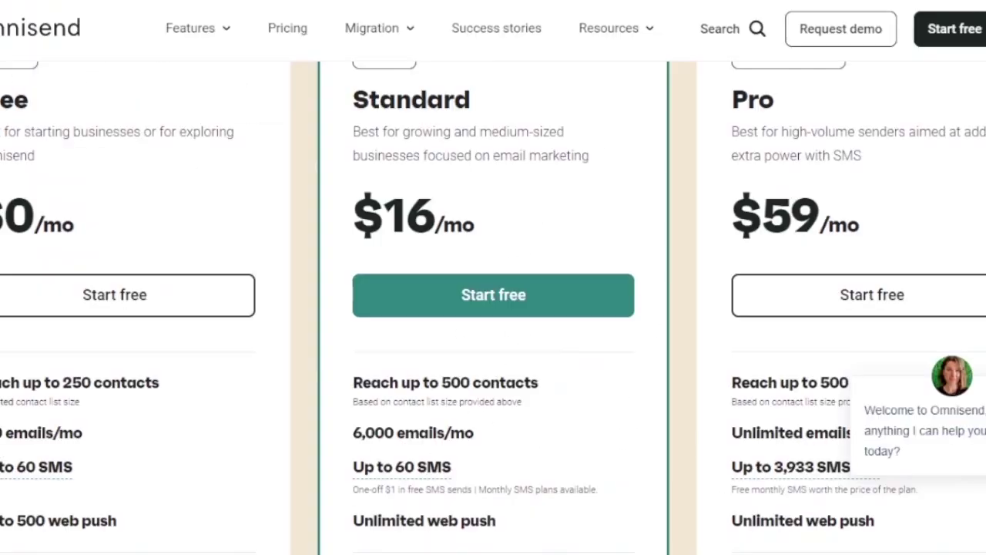
{"action": "scroll", "coordinate": [493, 308], "scroll_direction": "up", "scroll_amount": 4}
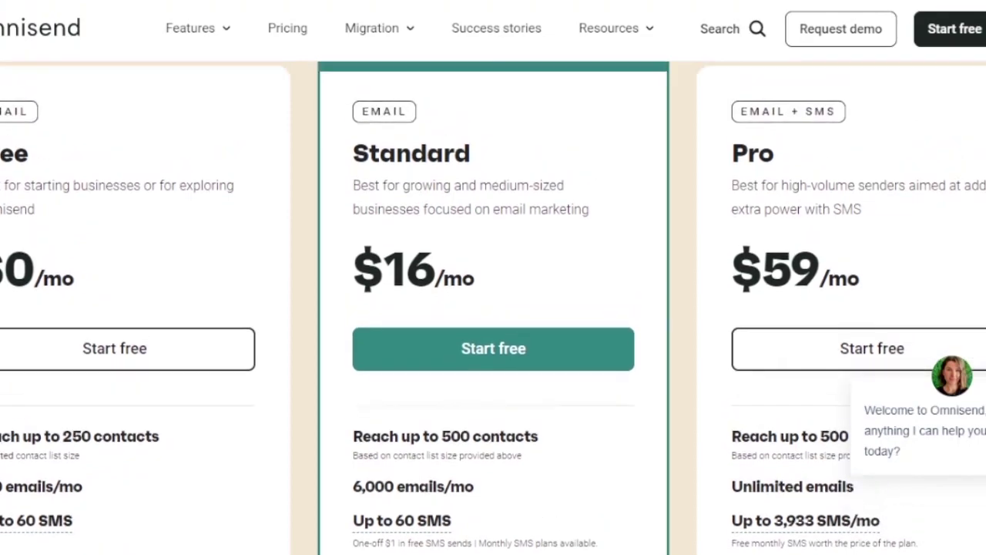
{"action": "scroll", "coordinate": [493, 309], "scroll_direction": "down", "scroll_amount": 4}
{"action": "scroll", "coordinate": [493, 309], "scroll_direction": "up", "scroll_amount": 1}
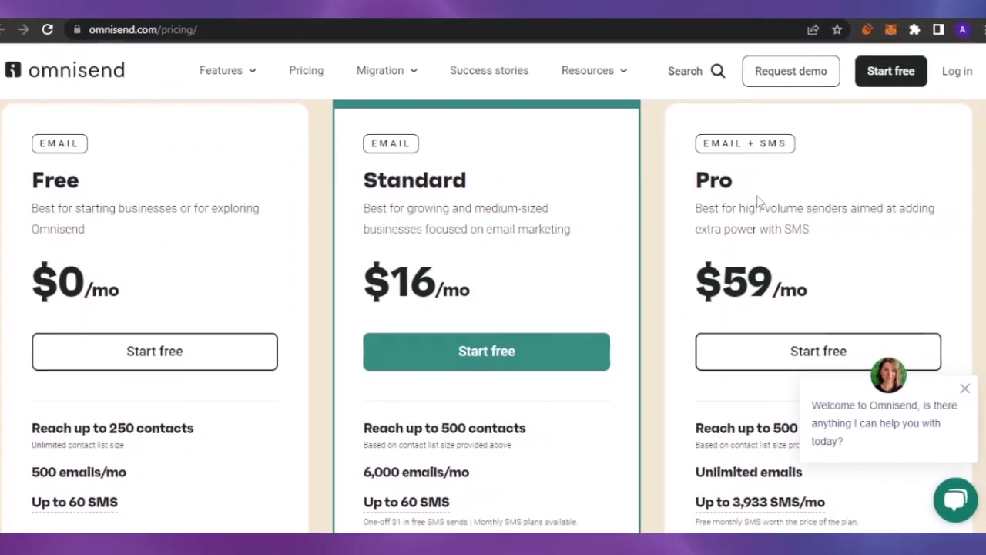
{"action": "left_click_drag", "start_coordinate": [985, 94], "coordinate": [984, 128]}
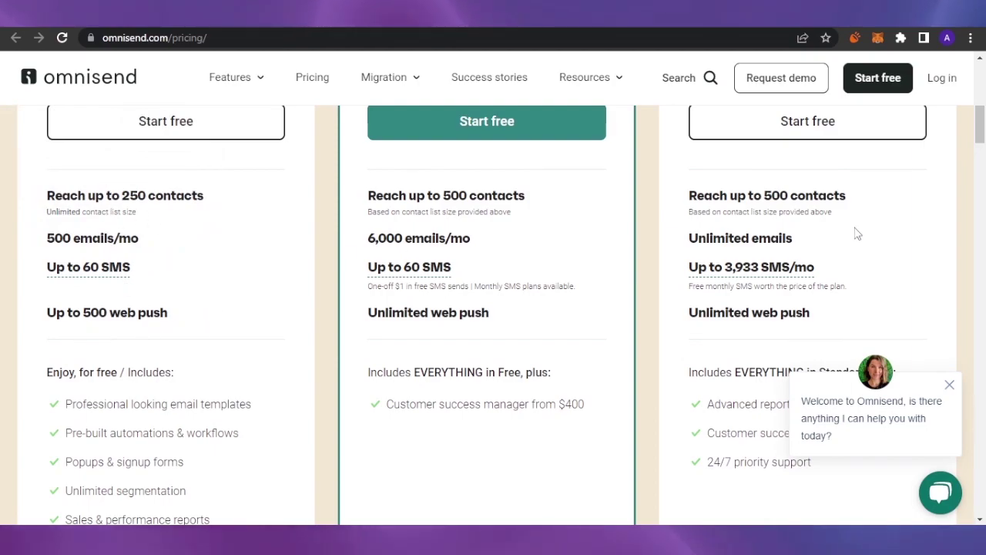
{"action": "scroll", "coordinate": [858, 233], "scroll_direction": "down", "scroll_amount": 3}
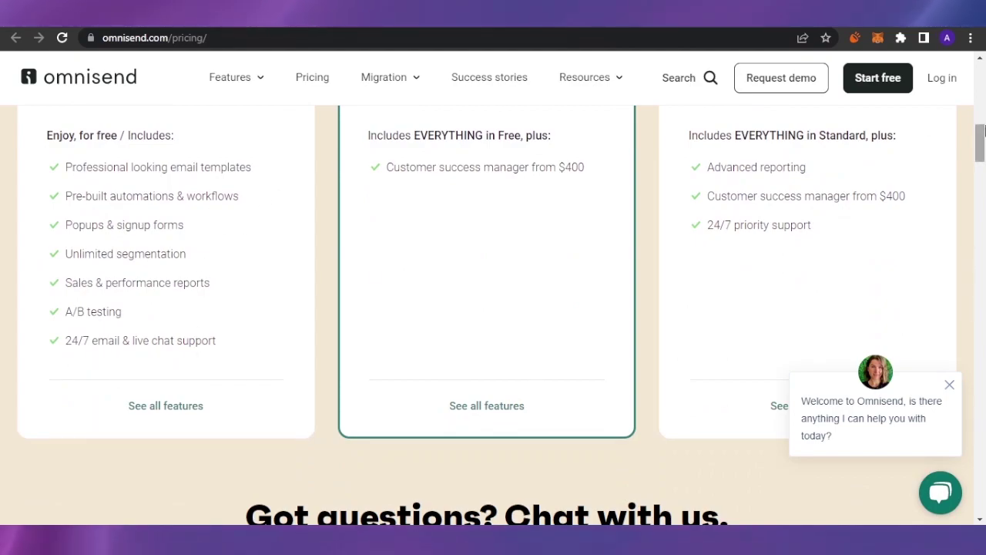
{"action": "mouse_move", "coordinate": [982, 128]}
{"action": "left_mouse_down"}
{"action": "mouse_move", "coordinate": [982, 108]}
{"action": "mouse_move", "coordinate": [984, 128]}
{"action": "left_mouse_up"}
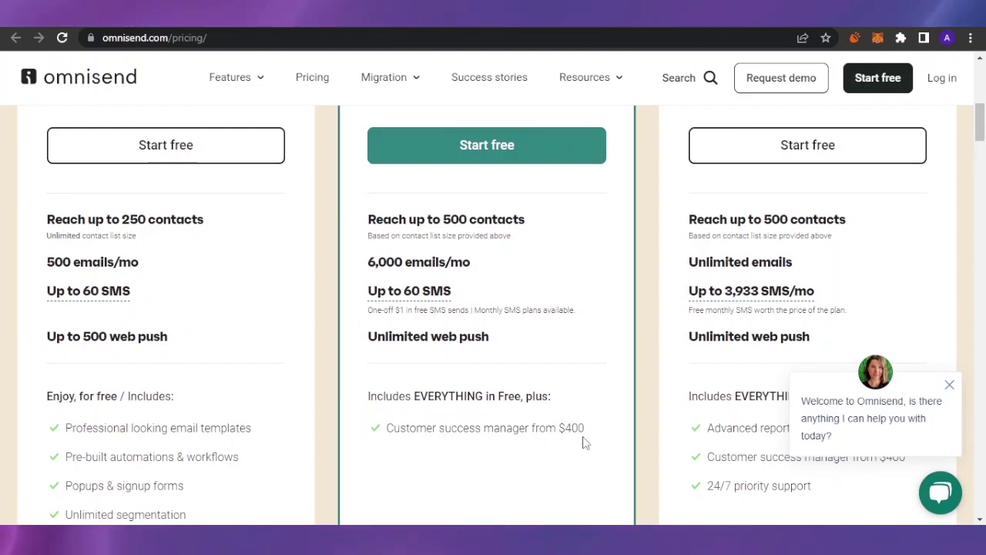
{"action": "mouse_move", "coordinate": [983, 137]}
{"action": "left_mouse_down"}
{"action": "mouse_move", "coordinate": [984, 112]}
{"action": "mouse_move", "coordinate": [983, 155]}
{"action": "left_mouse_up"}
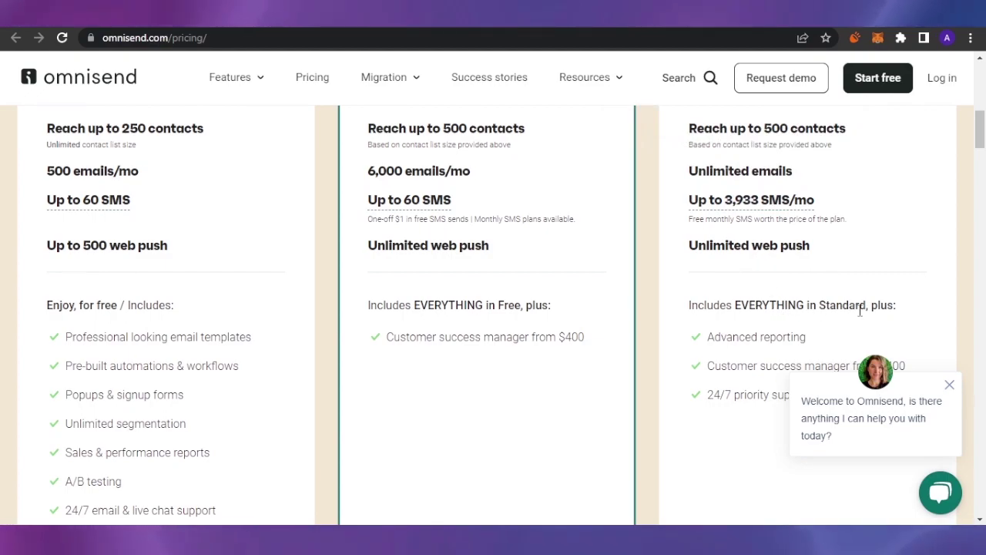
{"action": "scroll", "coordinate": [981, 147], "scroll_direction": "down", "scroll_amount": 1}
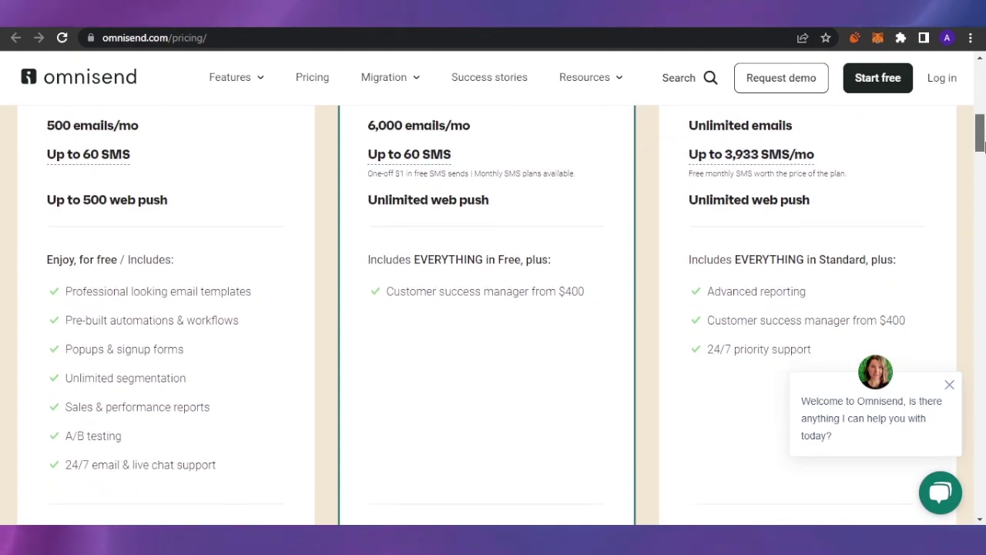
{"action": "left_click_drag", "start_coordinate": [981, 146], "coordinate": [981, 113]}
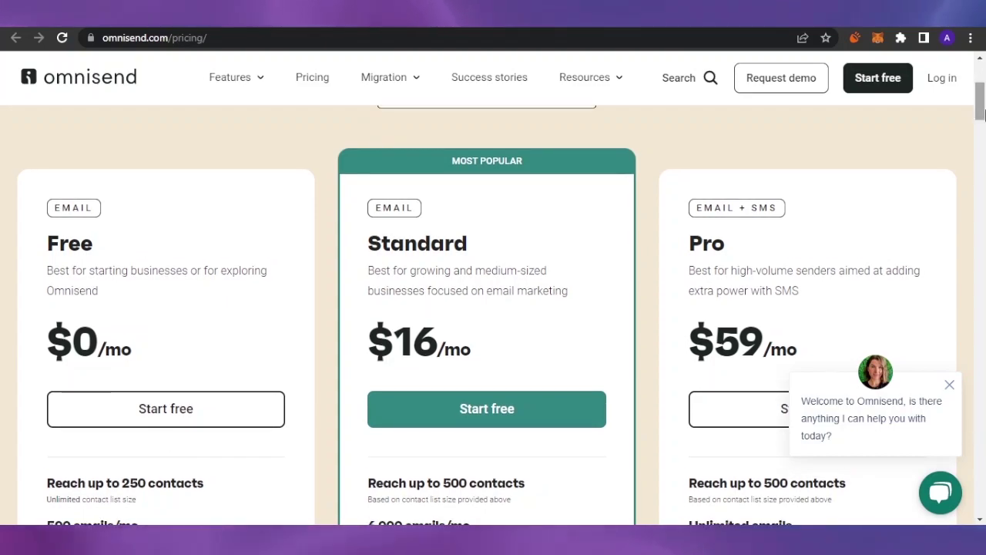